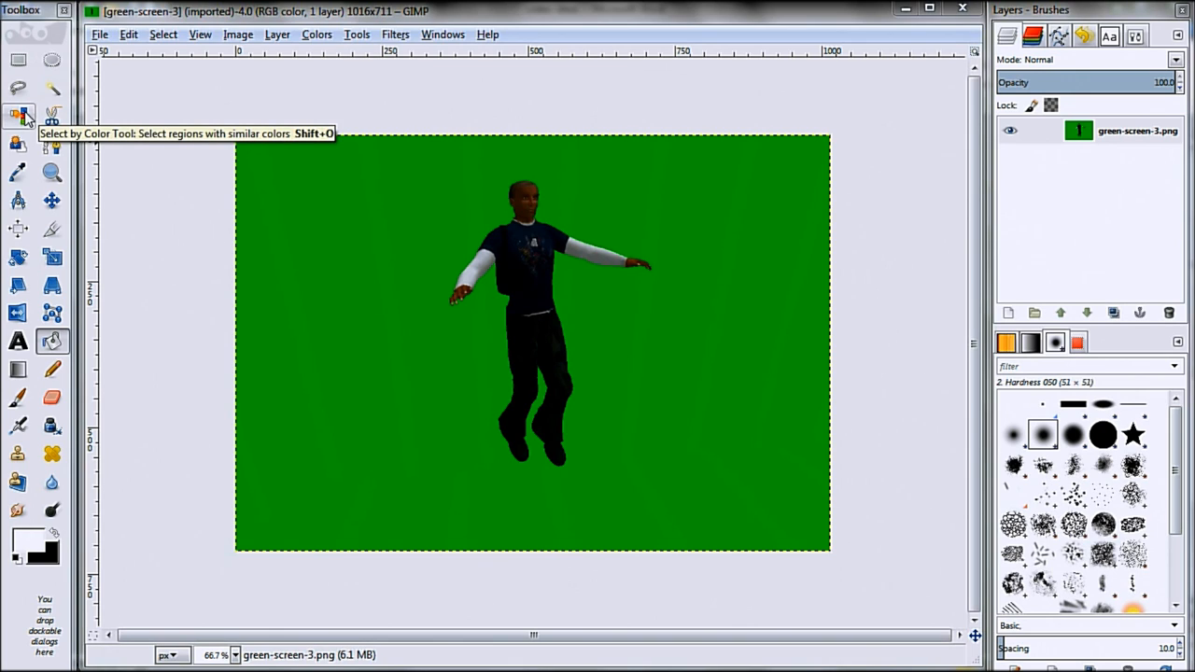
- Select the green background by colour and add an alpha channel to the layer
left_click(25, 117)
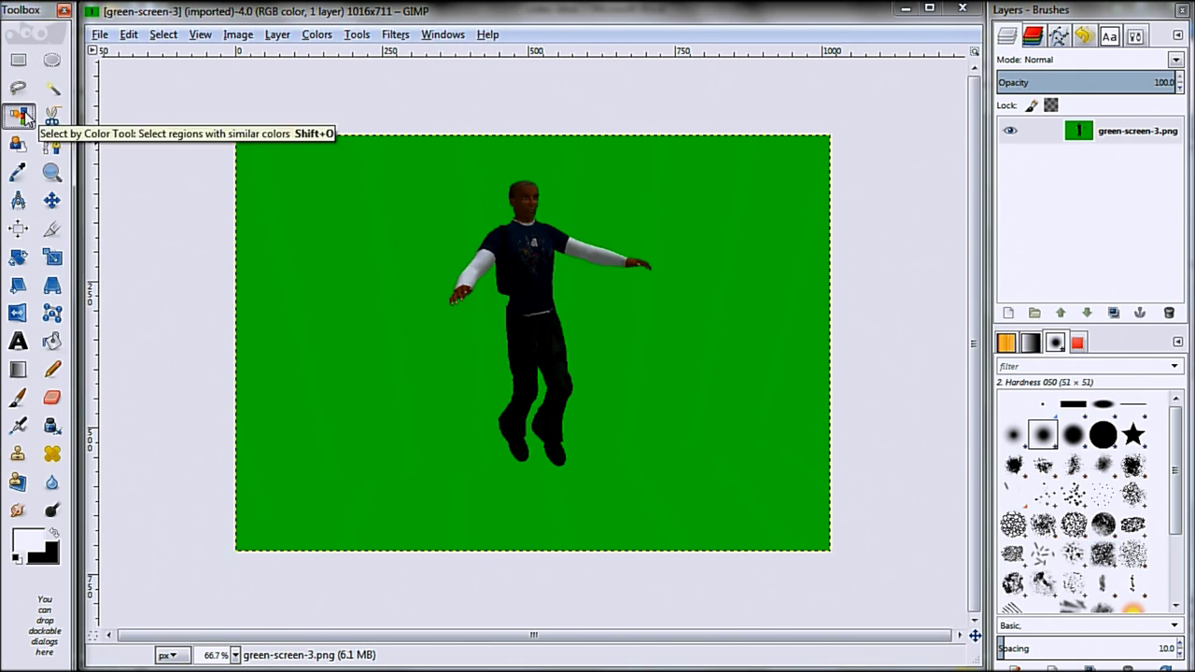
left_click(293, 205)
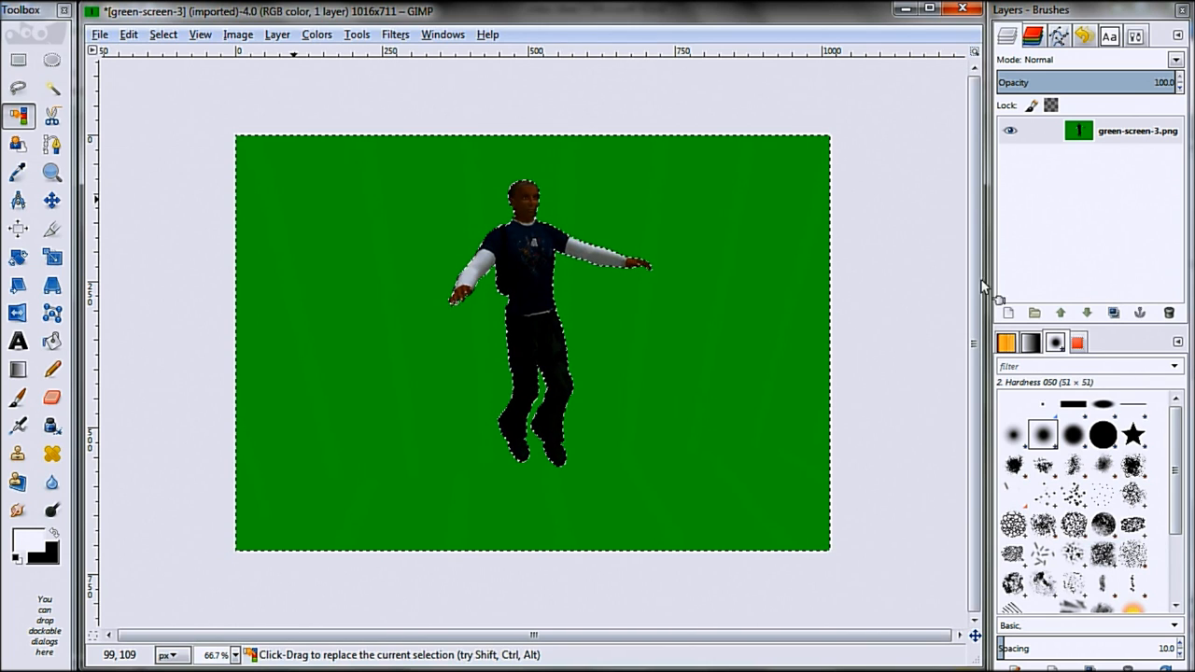
right_click(1120, 140)
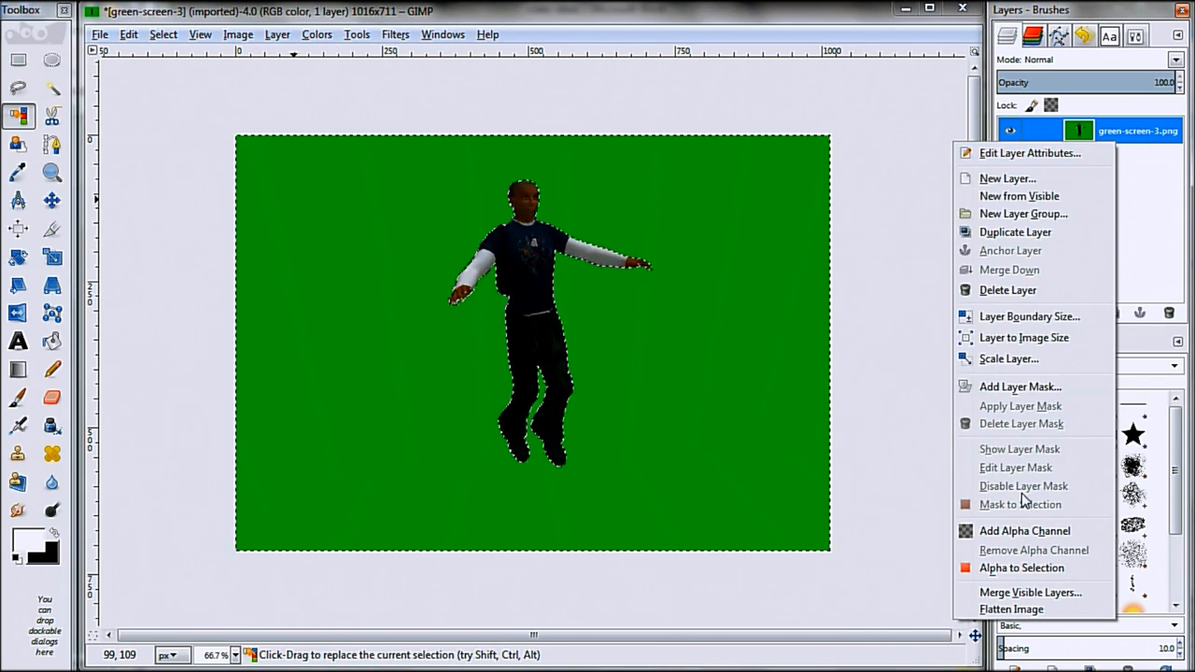
left_click(1018, 530)
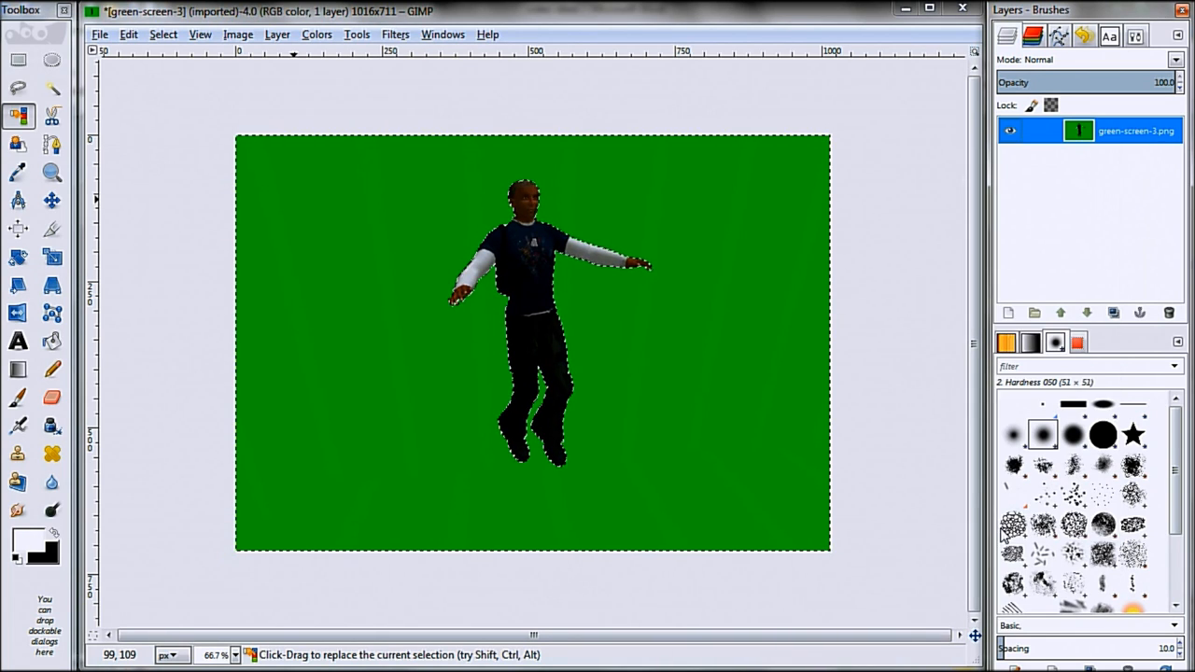
- Delete the green background to transparency and drop the selection
key("Delete")
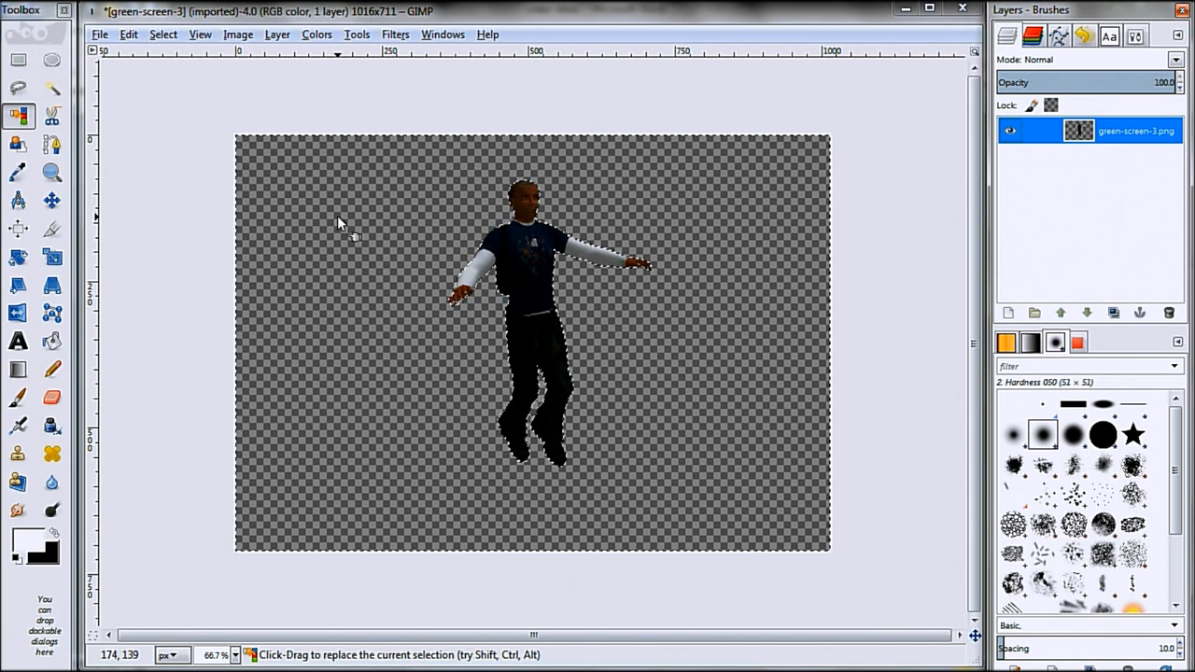
key("ctrl+shift+a")
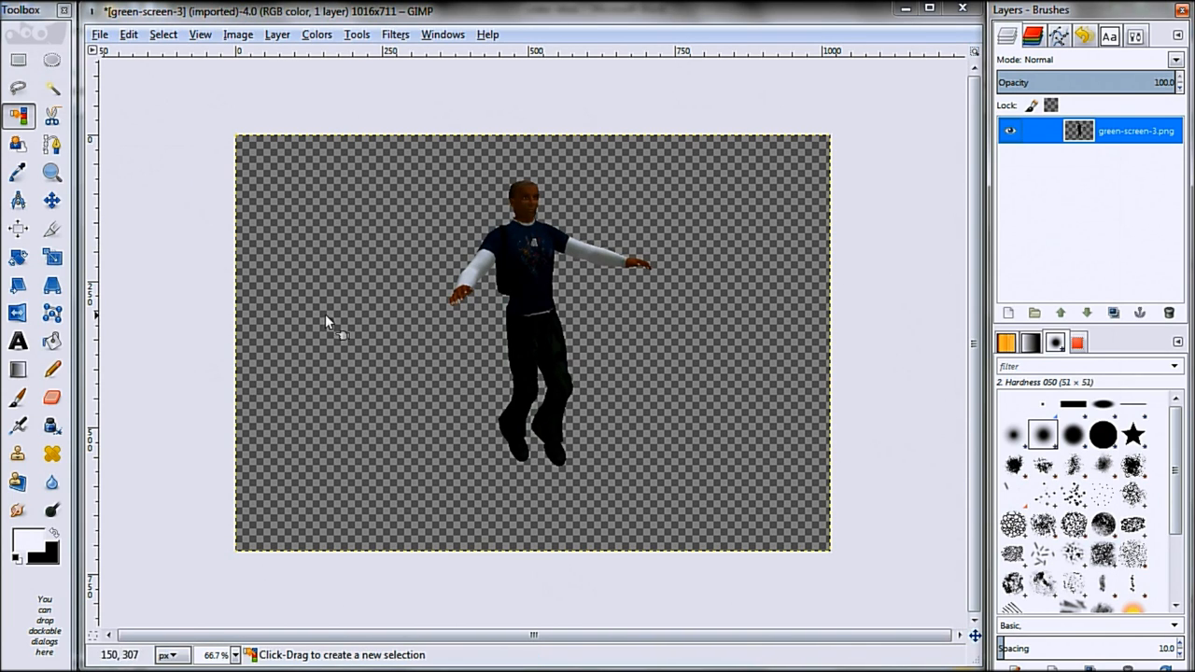
left_click(51, 200)
- Shift the man's layer down-right and bucket-fill the transparent background white
mouse_move(541, 287)
left_mouse_down()
mouse_move(532, 275)
mouse_move(568, 308)
left_mouse_up()
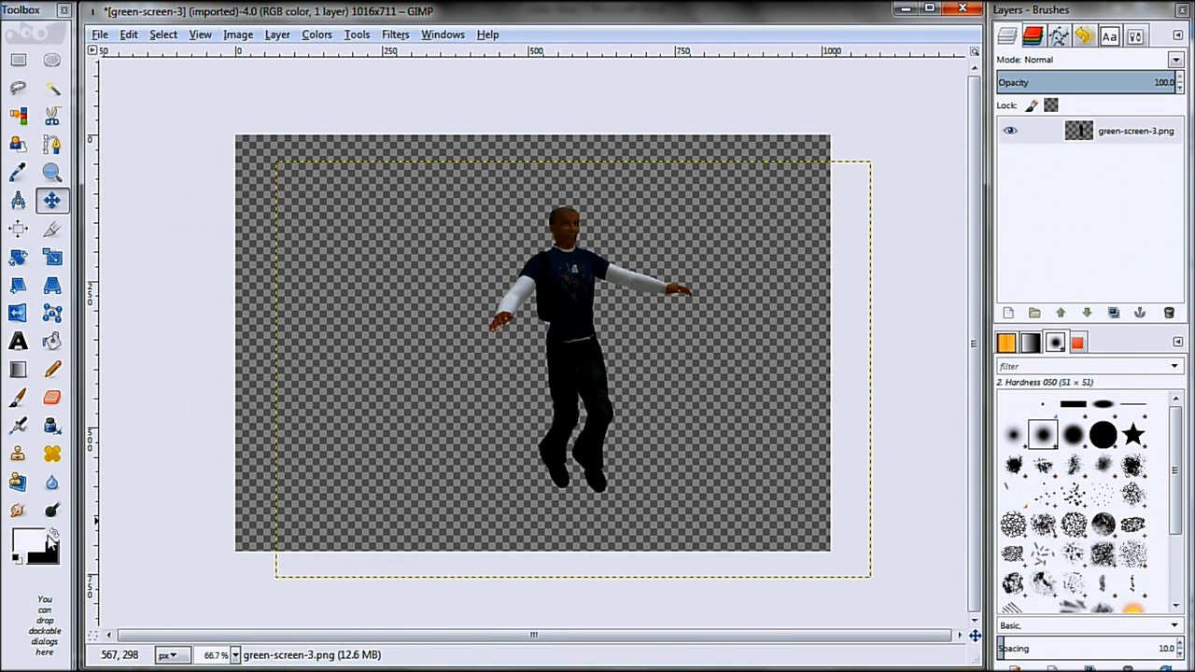
left_click(51, 342)
left_click(341, 364)
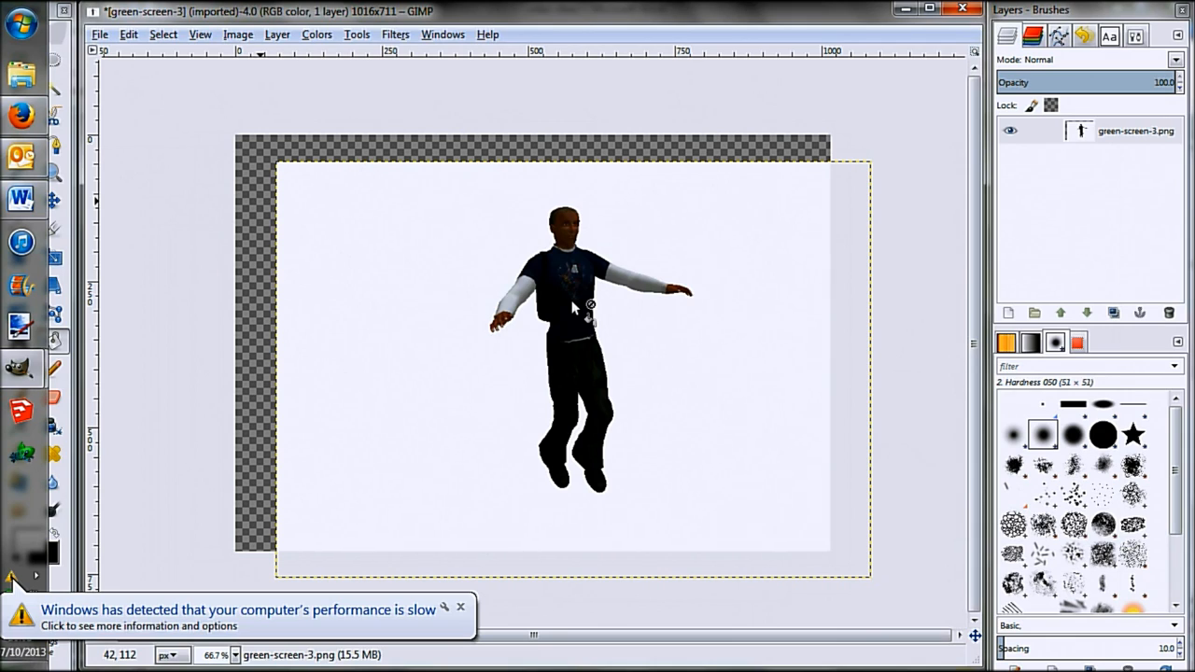
left_click(460, 609)
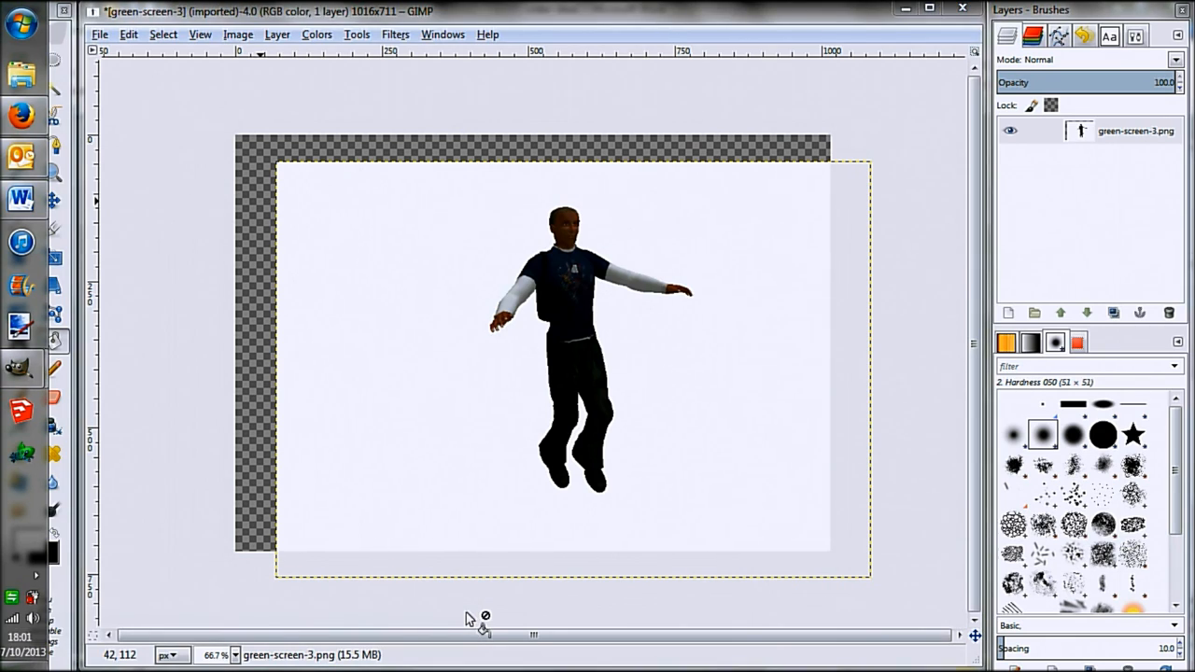
- Close the man photo, discarding its changes
left_click(962, 11)
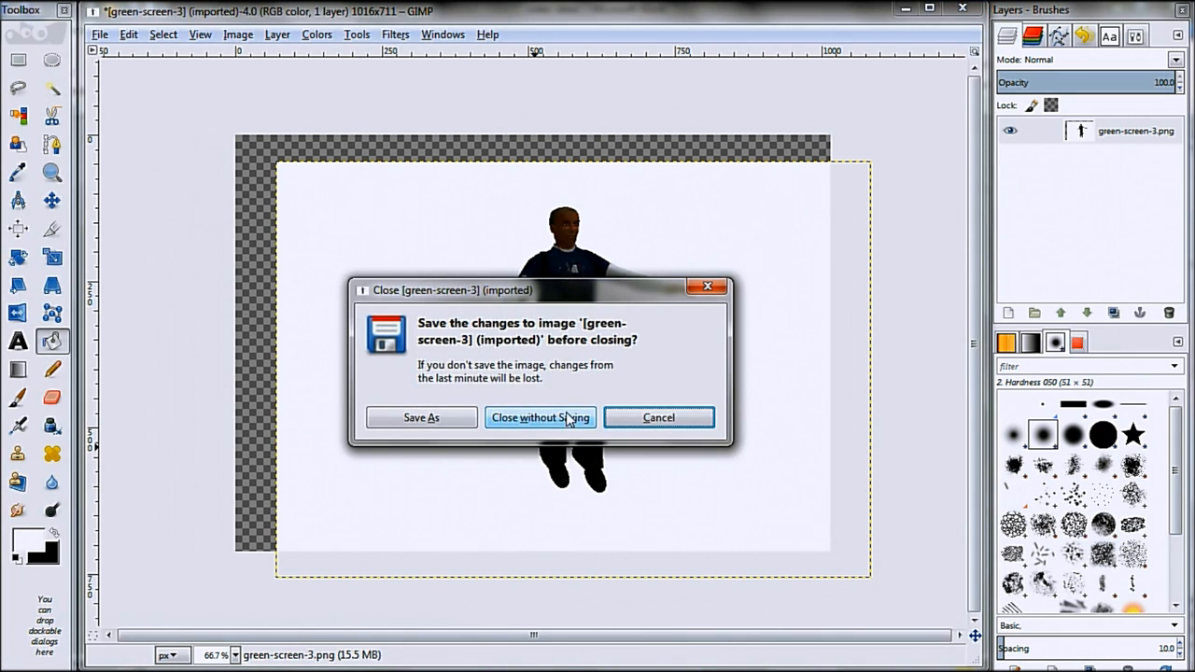
left_click(570, 417)
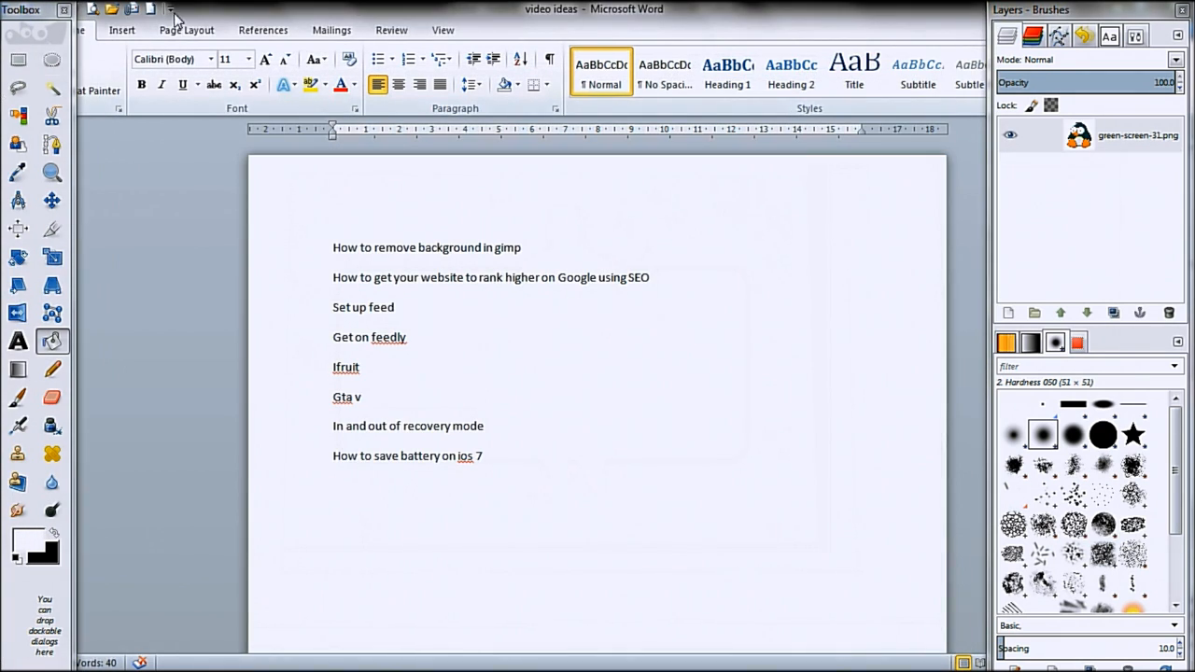
- Bring the penguin image window forward and maximize it
key("super+Tab")
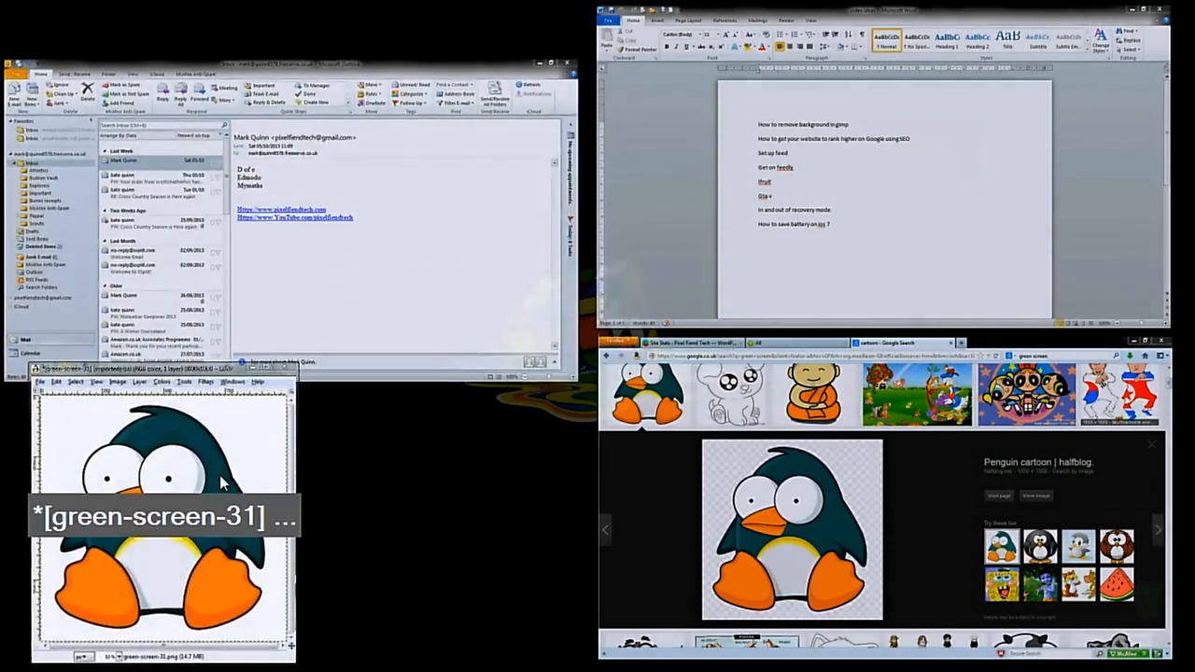
left_click(169, 504)
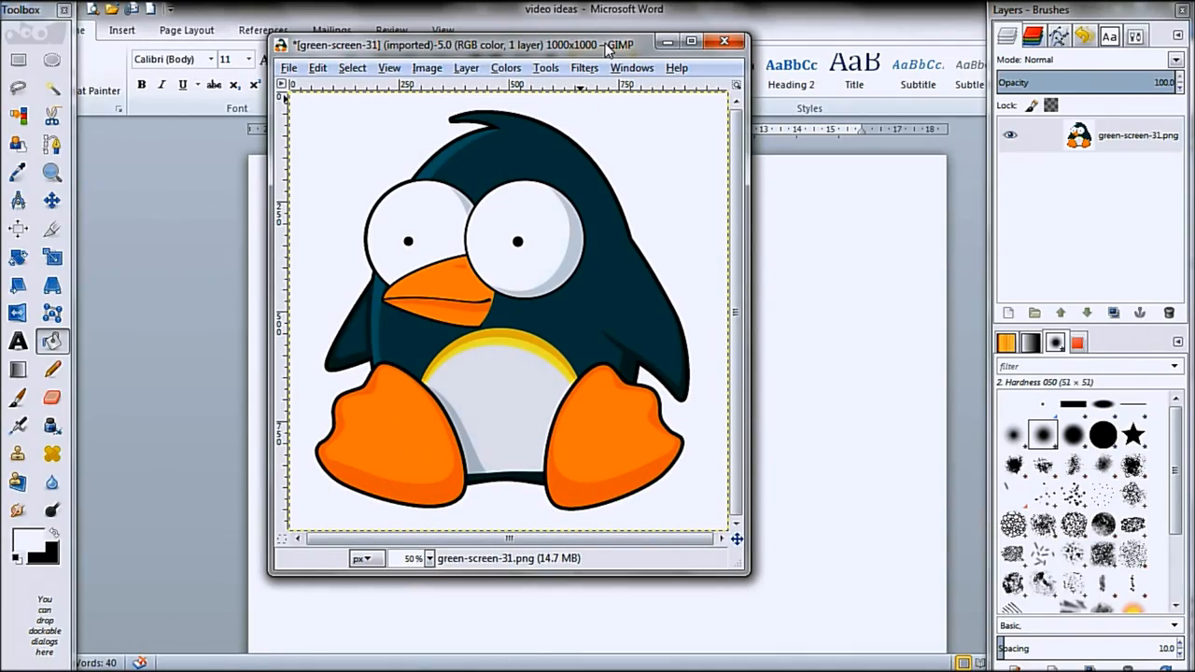
double_click(608, 49)
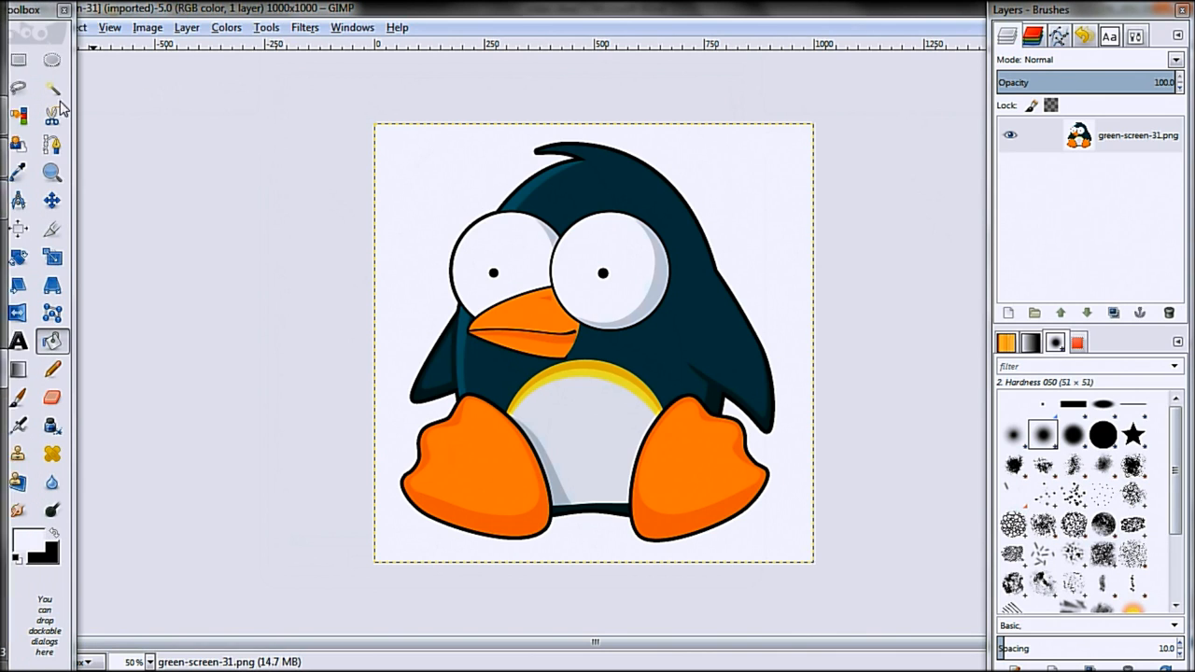
left_click(23, 115)
left_click(427, 183)
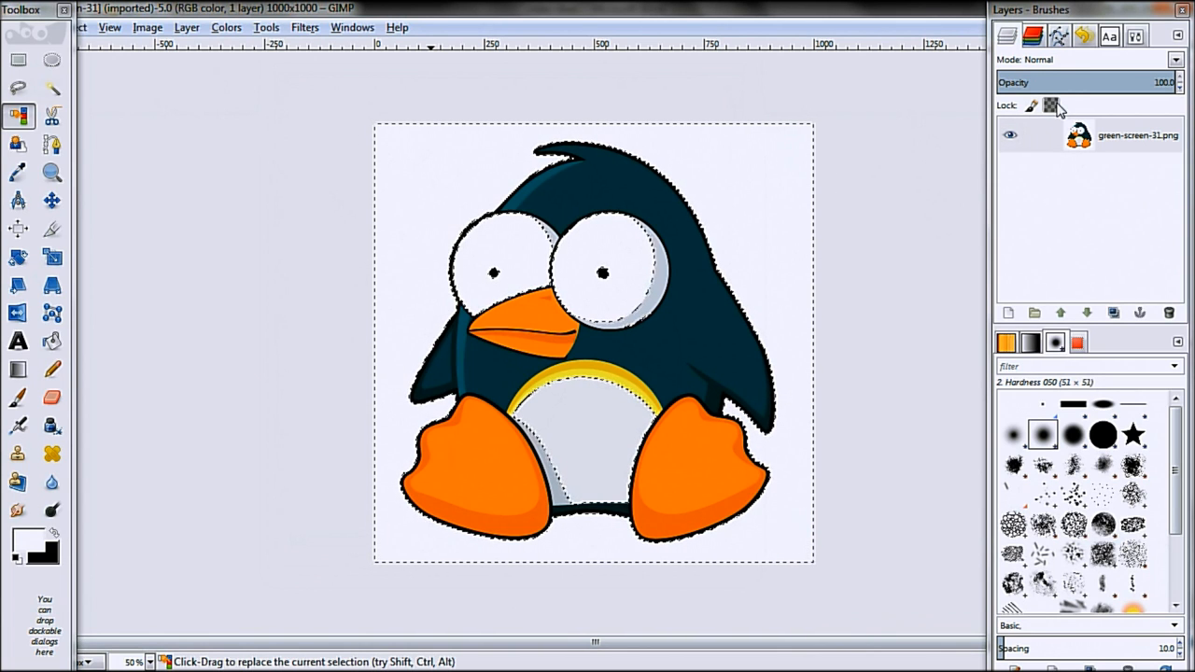
right_click(1121, 135)
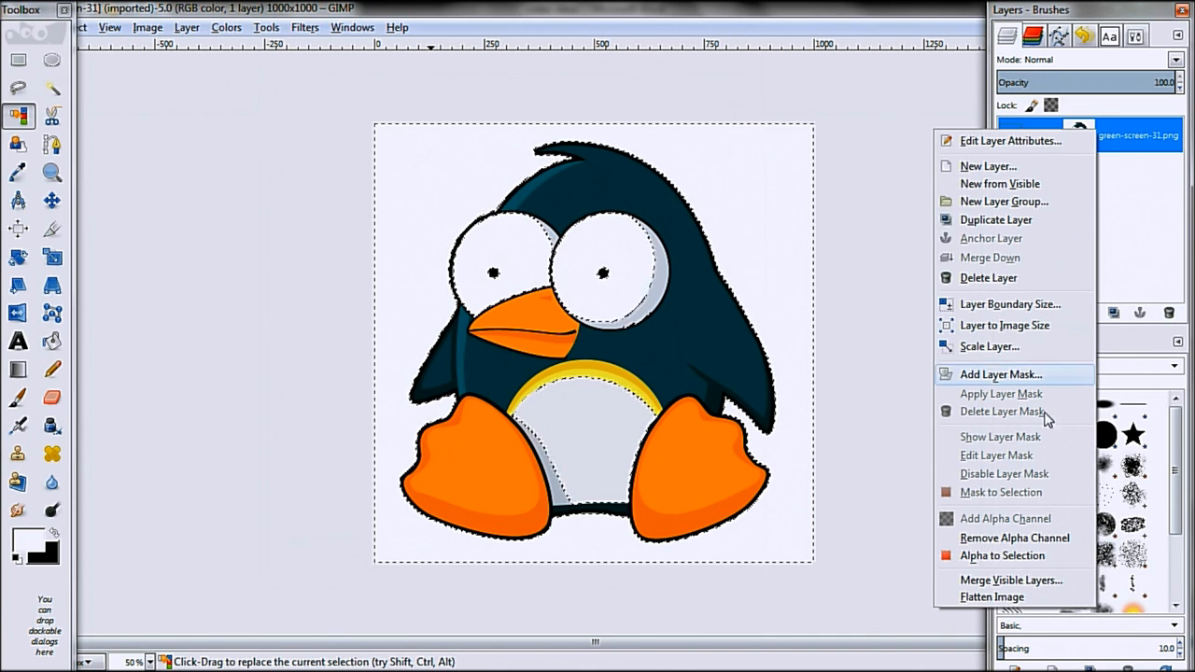
left_click(1015, 538)
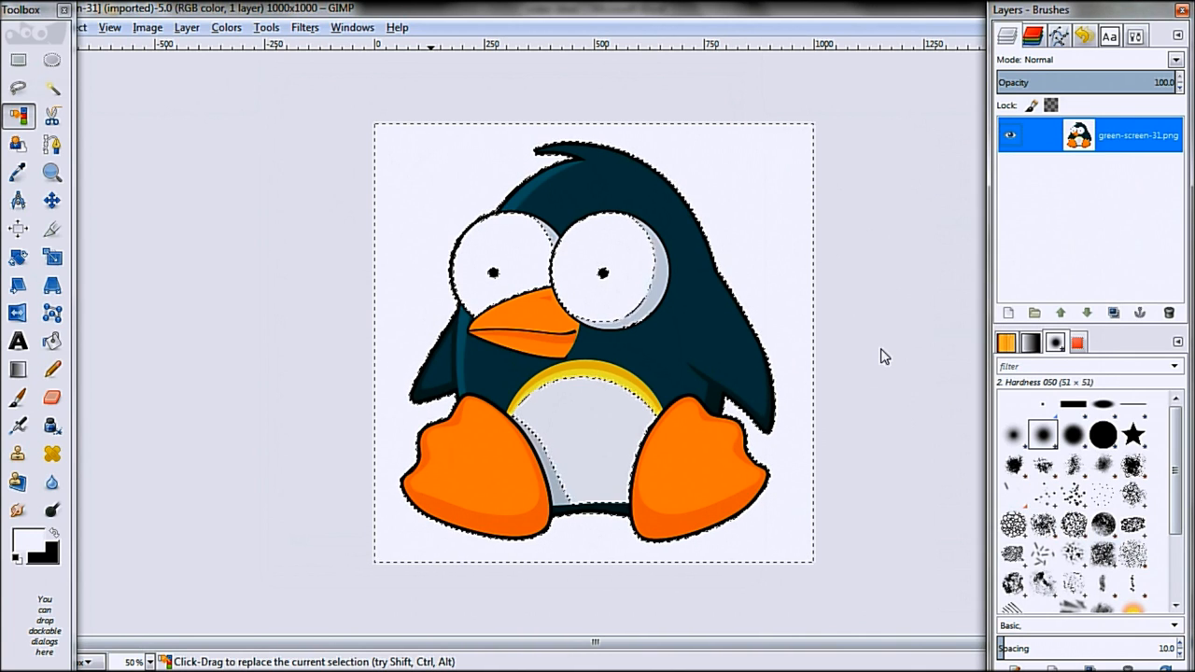
key("Delete")
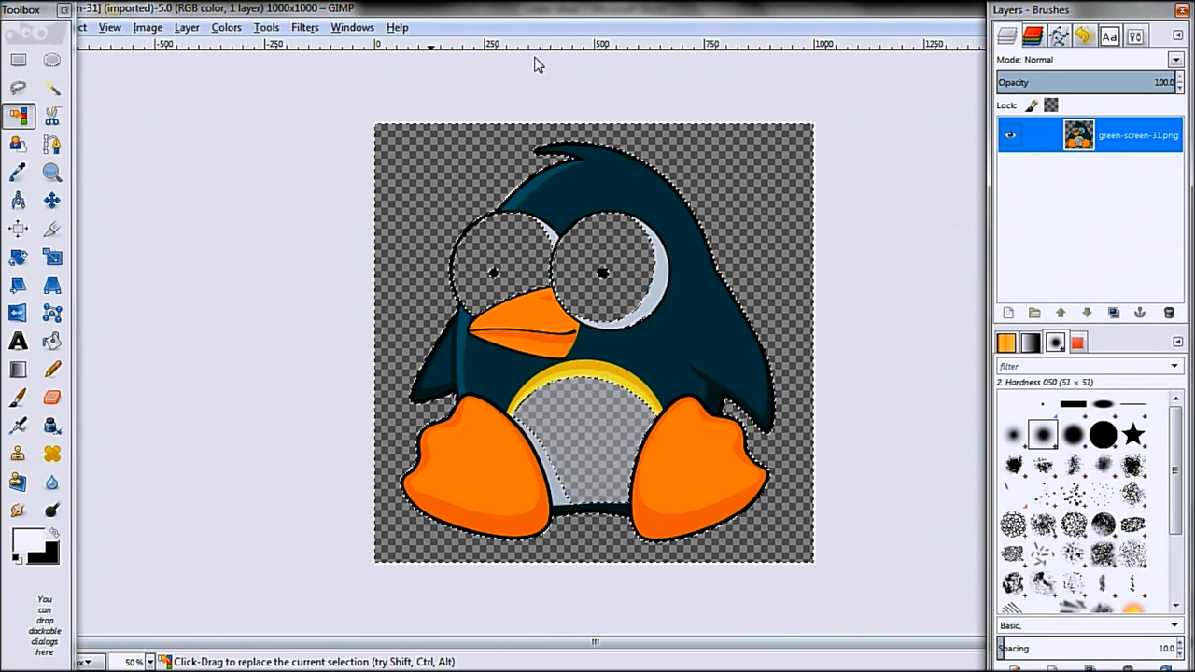
key("ctrl+z")
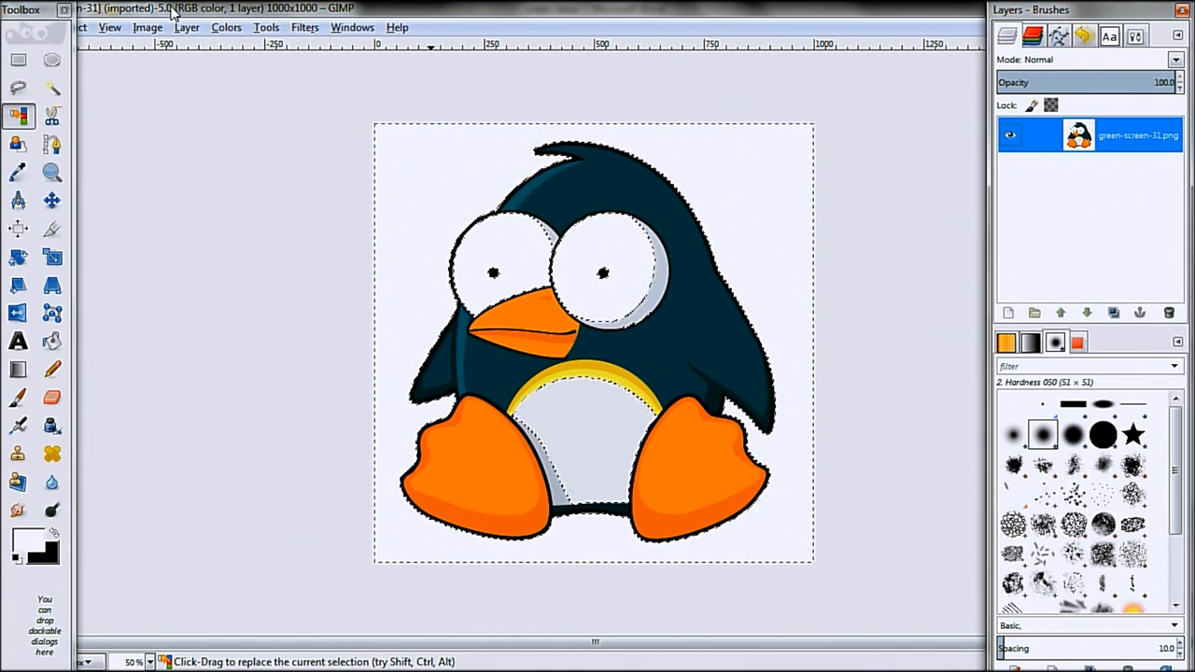
key("ctrl+shift+a")
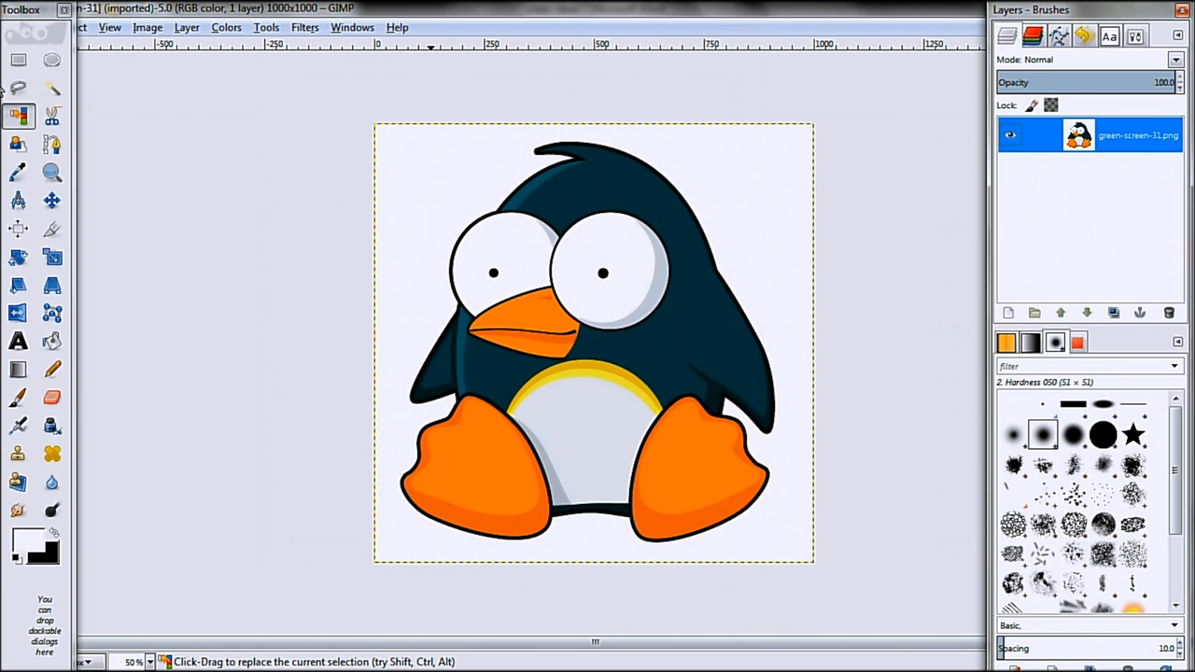
left_click(56, 173)
- Start a path from the feather tip to the eye and curve it along the head outline
left_click_drag(372, 105, 598, 291)
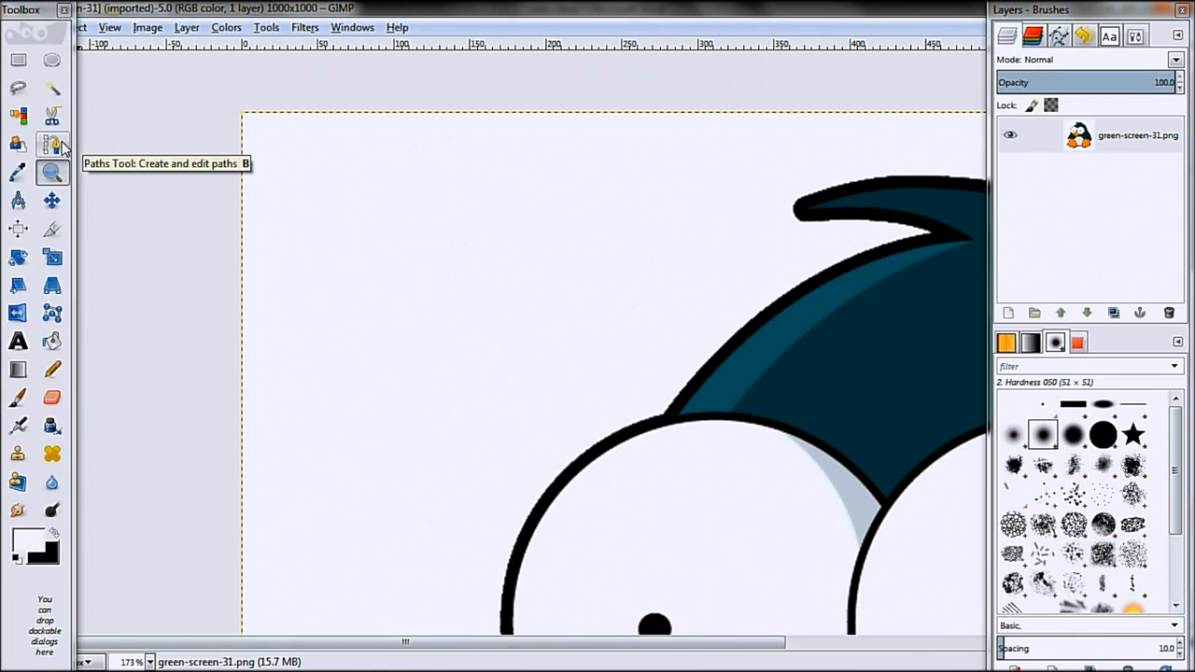
left_click(54, 144)
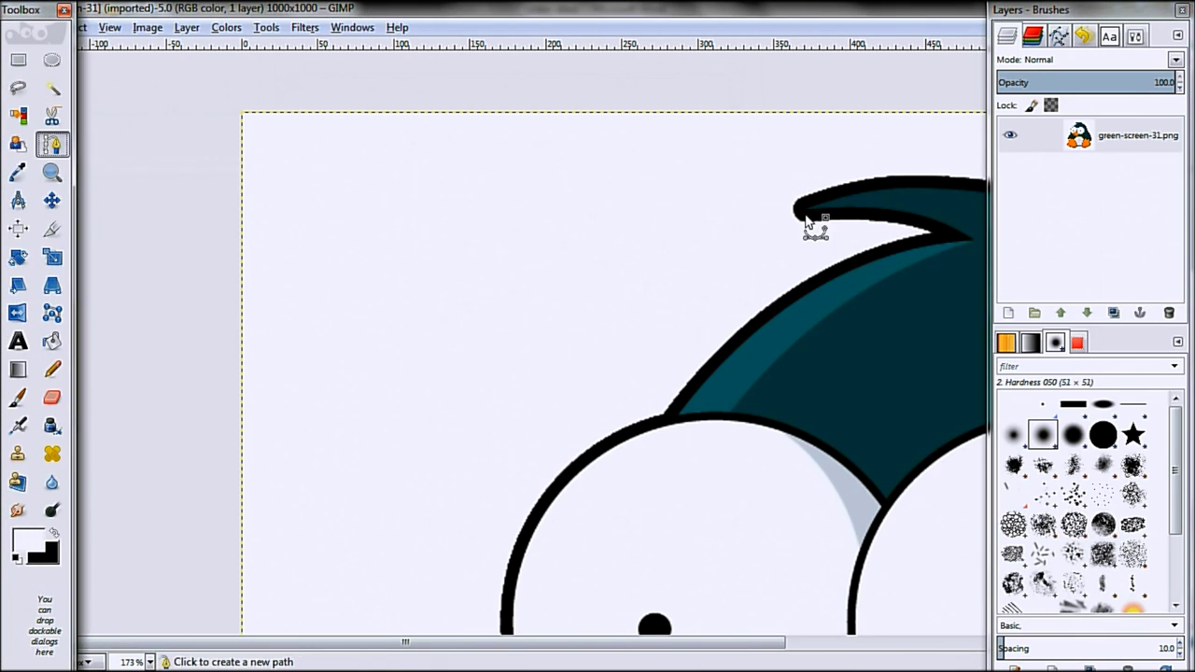
left_click(930, 235)
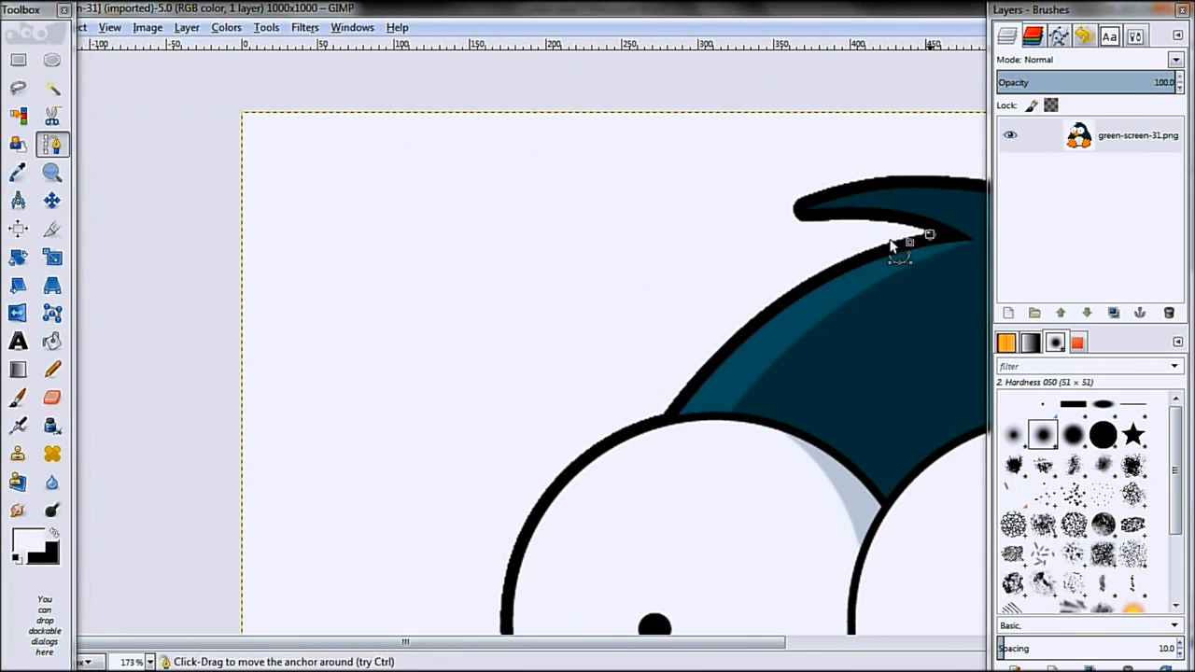
left_click(665, 417)
mouse_move(791, 326)
left_mouse_down()
mouse_move(785, 296)
mouse_move(819, 280)
left_mouse_up()
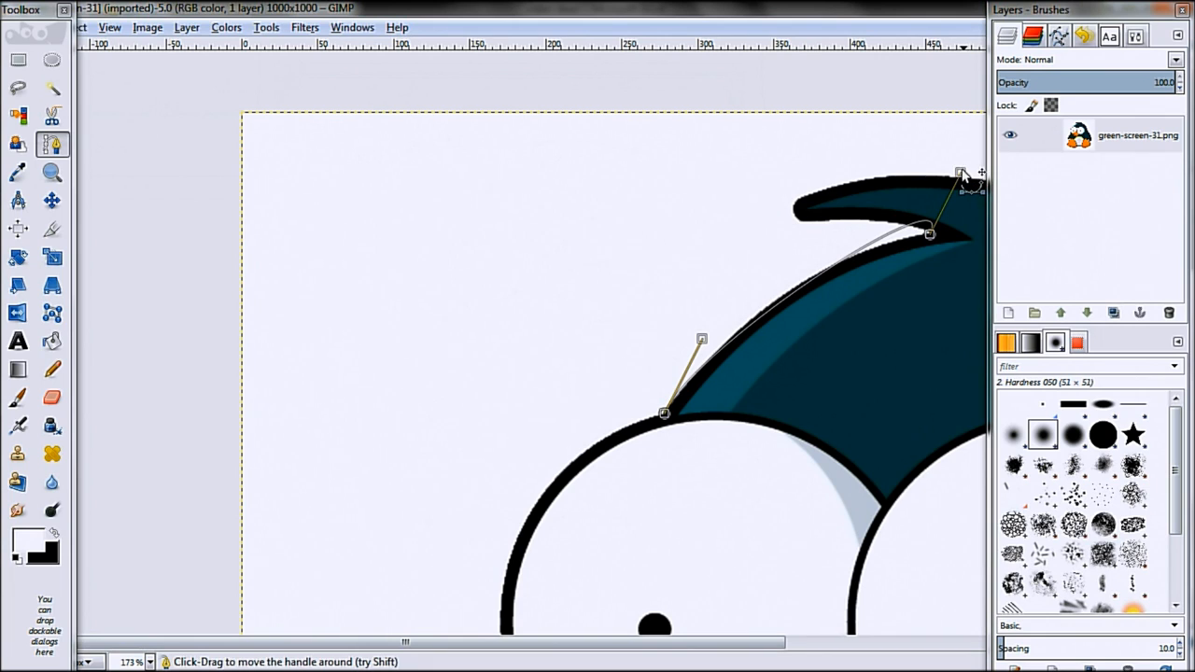
mouse_move(961, 174)
left_mouse_down()
mouse_move(882, 207)
mouse_move(872, 227)
left_mouse_up()
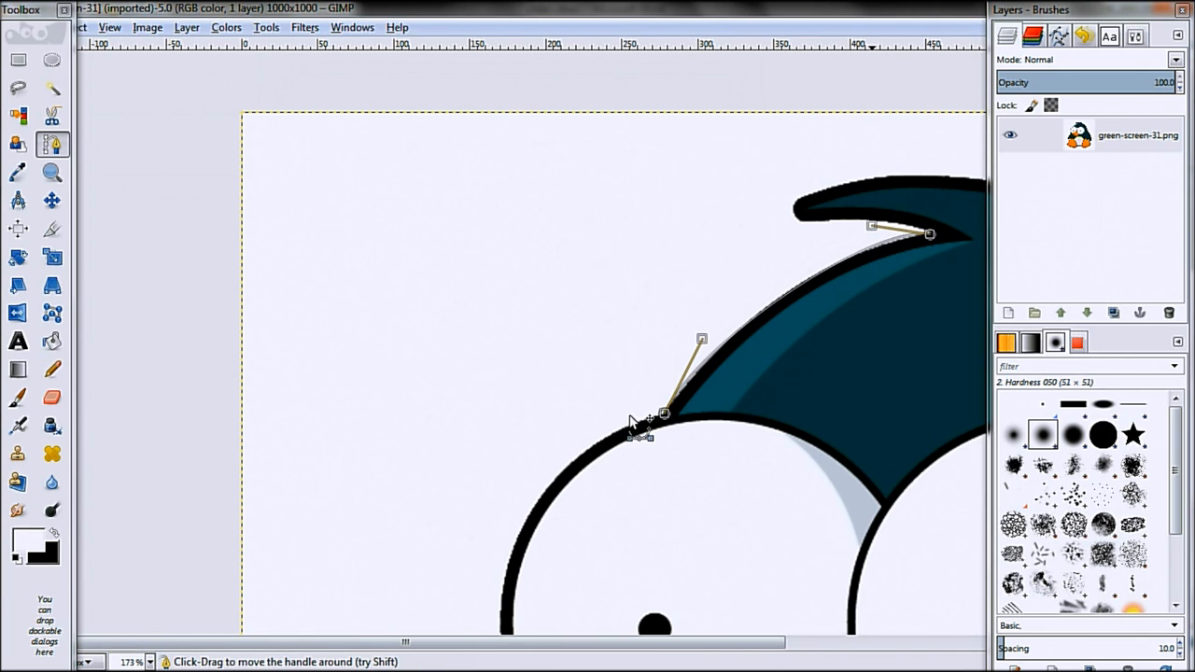
left_click(633, 428)
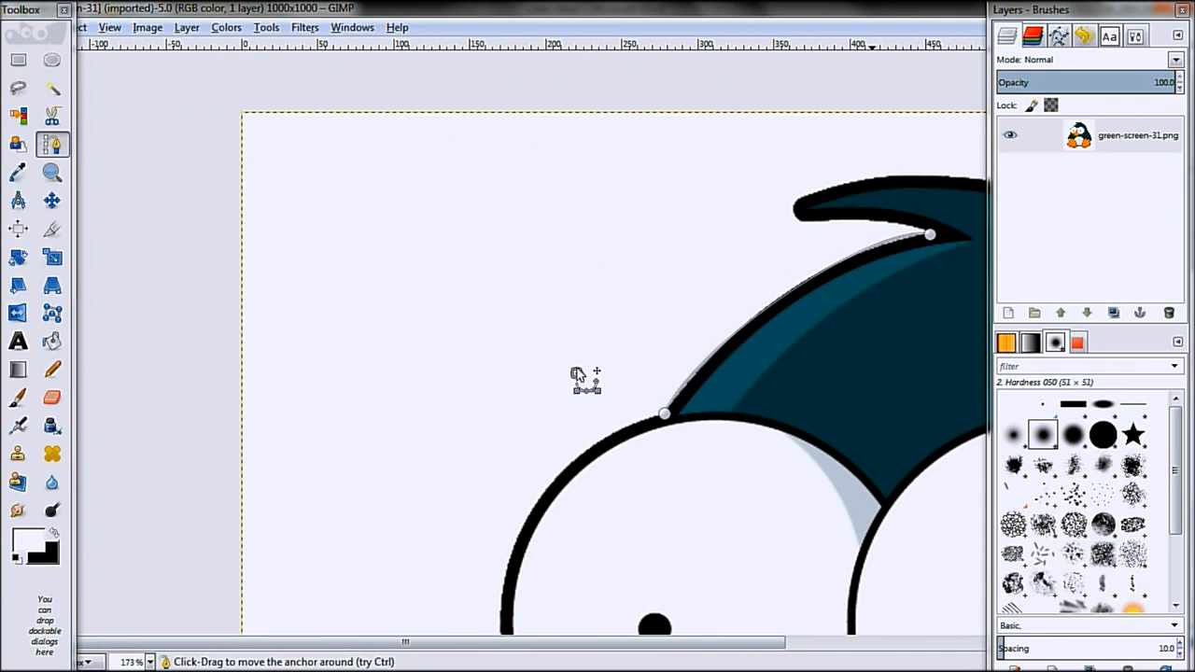
- Add another curved anchor and fine-tune the segment to hug the head edge
left_click_drag(577, 373, 599, 392)
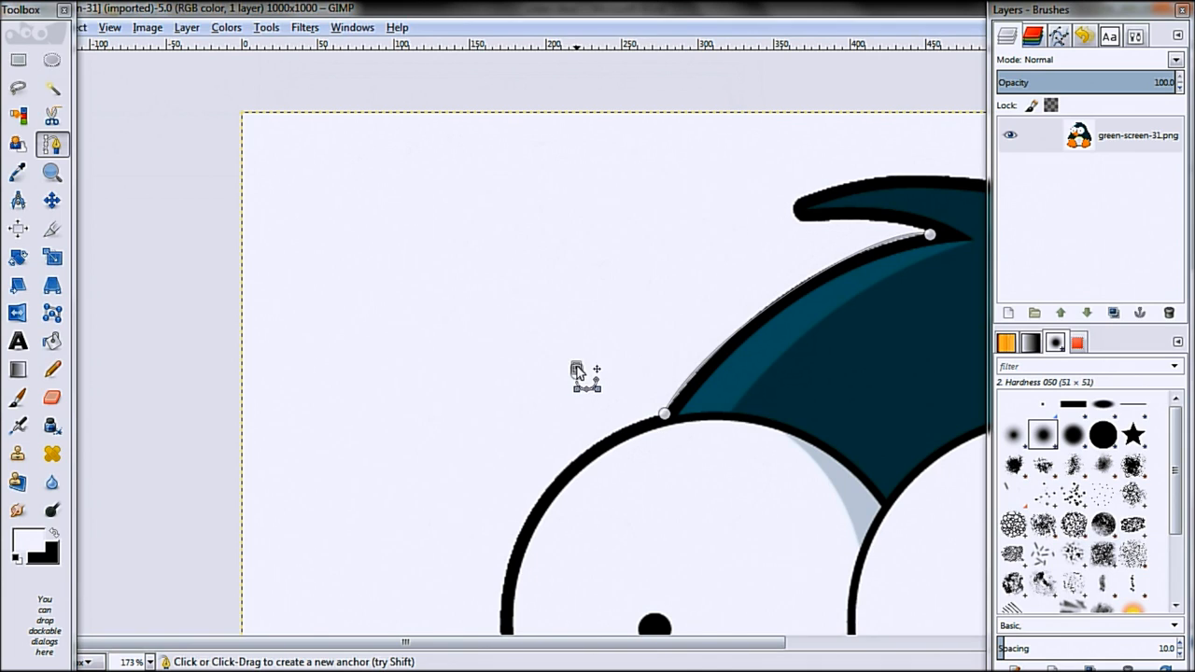
mouse_move(576, 374)
left_mouse_down()
mouse_move(626, 408)
mouse_move(661, 413)
left_mouse_up()
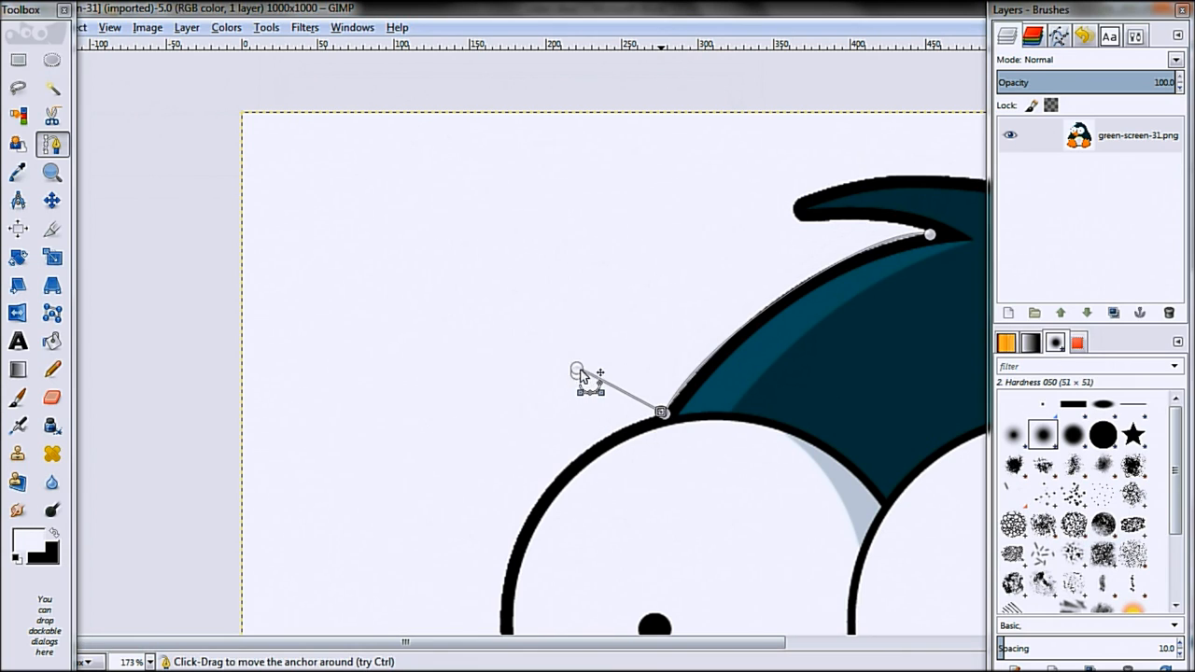
left_click_drag(640, 423, 631, 421)
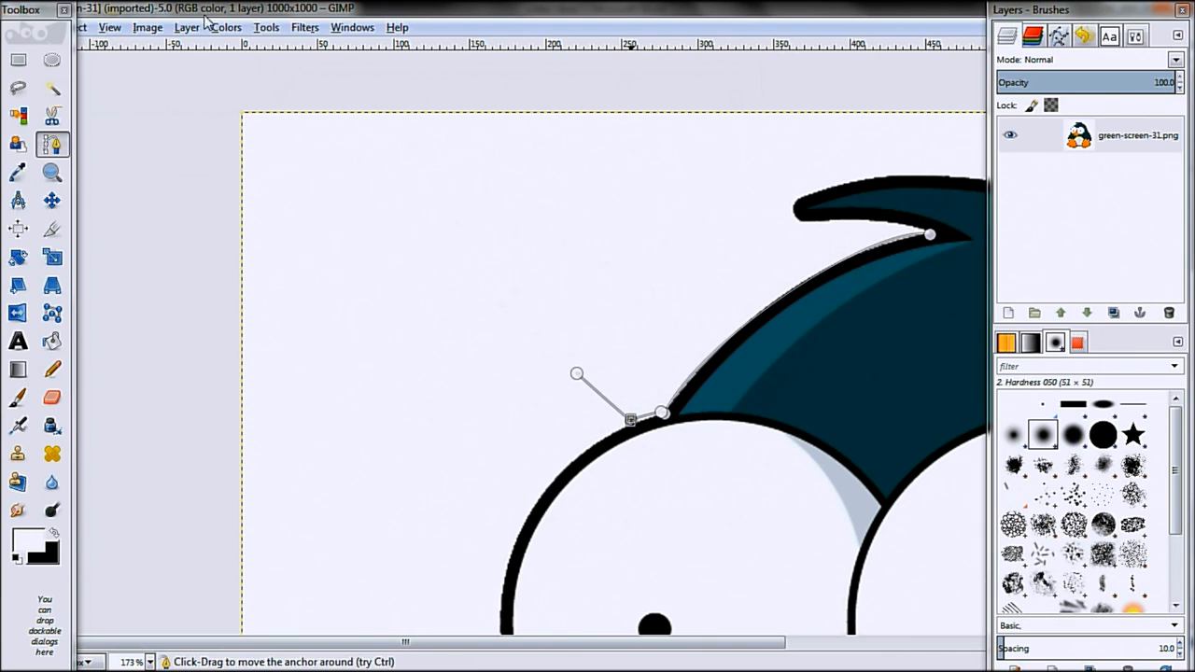
left_click(51, 60)
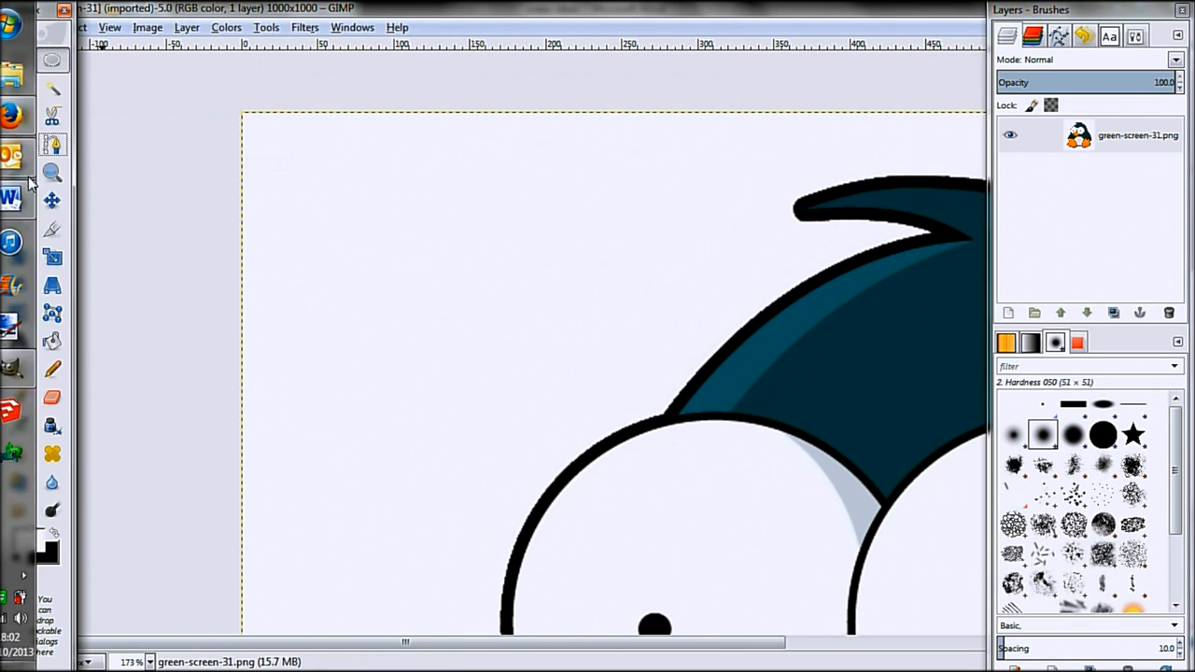
- Trace a path around the tuft gap, bending the segment along the curl
left_click(51, 145)
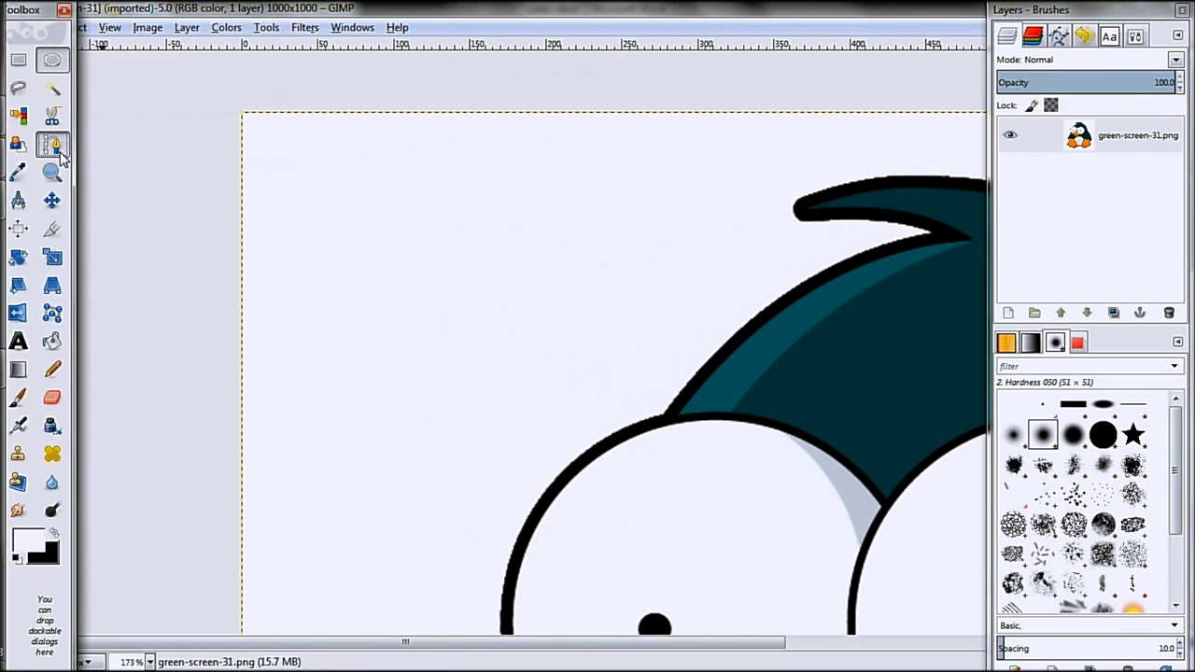
left_click(930, 233)
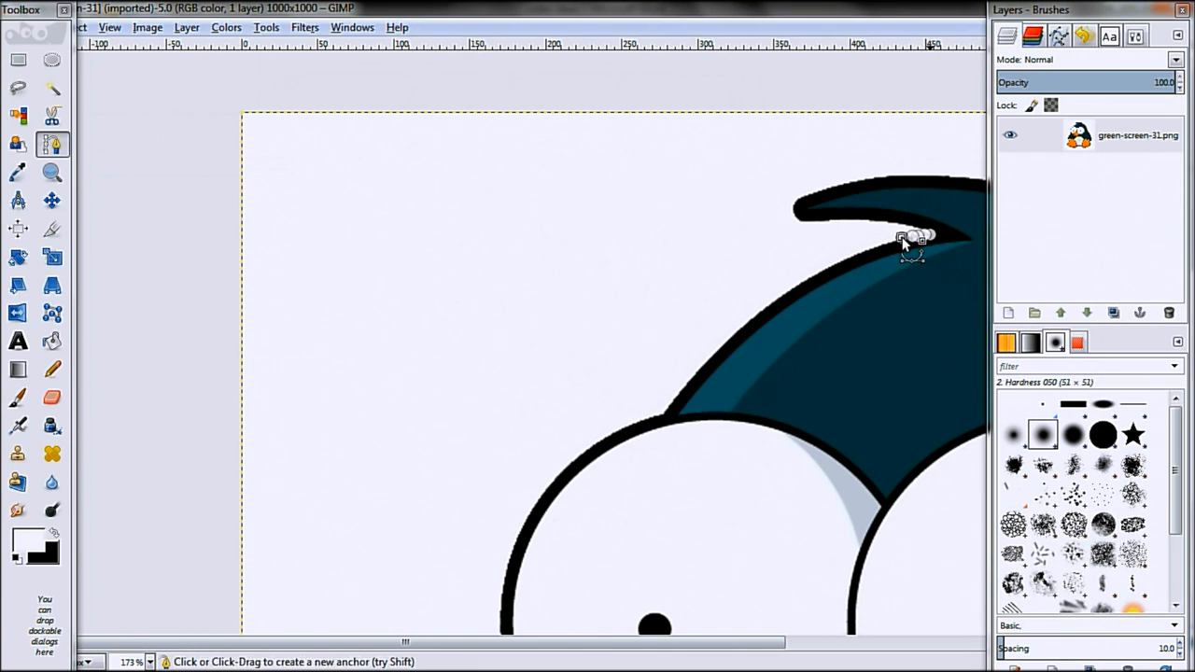
left_click(904, 241)
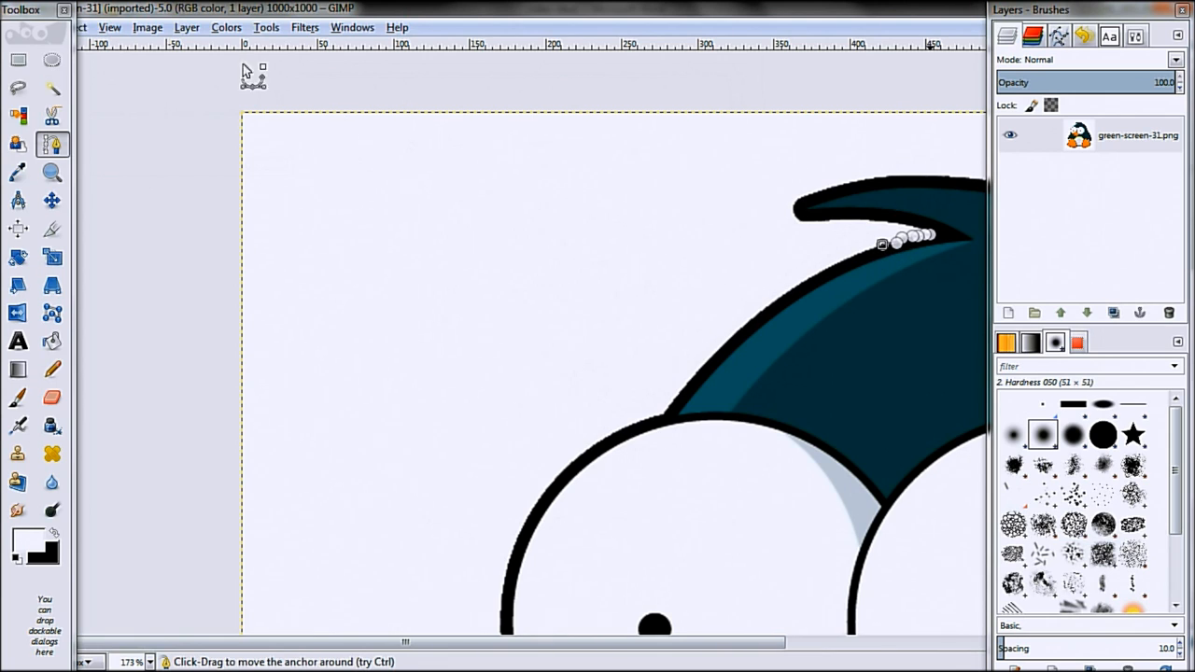
left_click(800, 252)
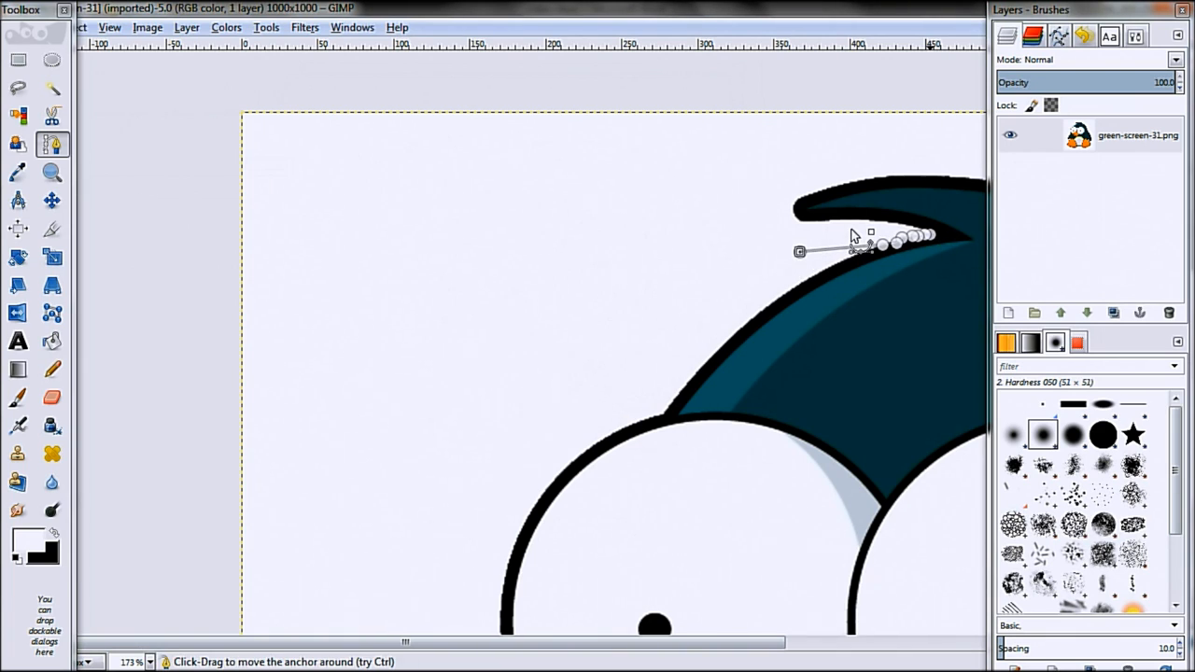
left_click_drag(852, 235, 898, 219)
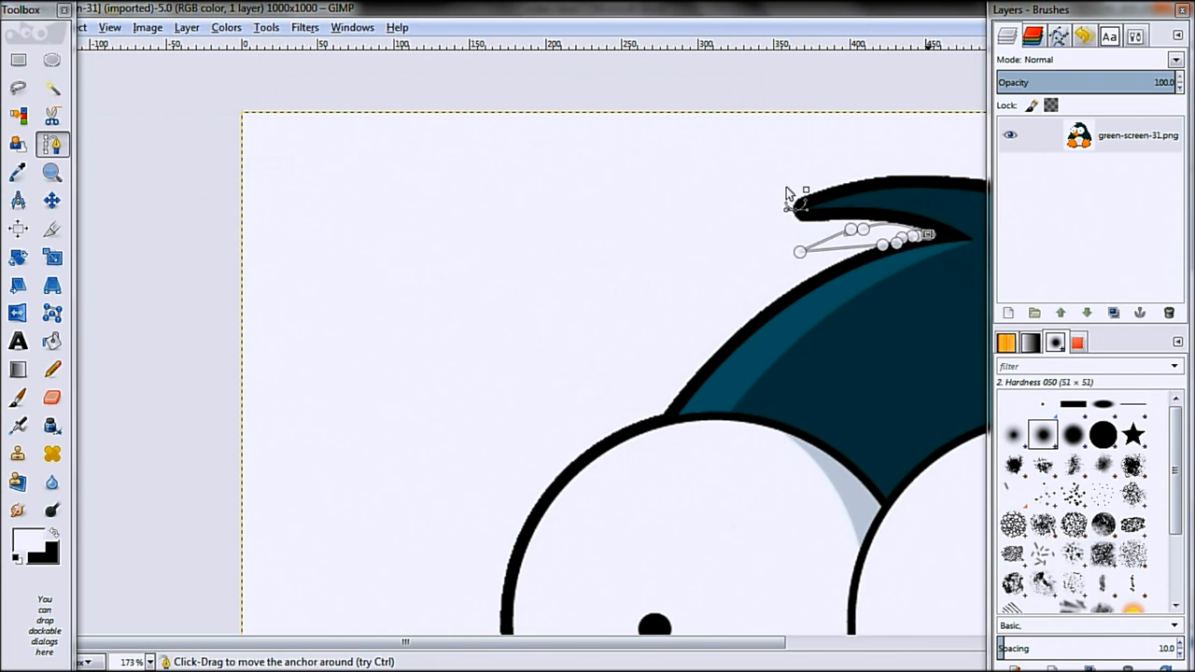
- Turn the traced tuft path into a selection
left_click(147, 27)
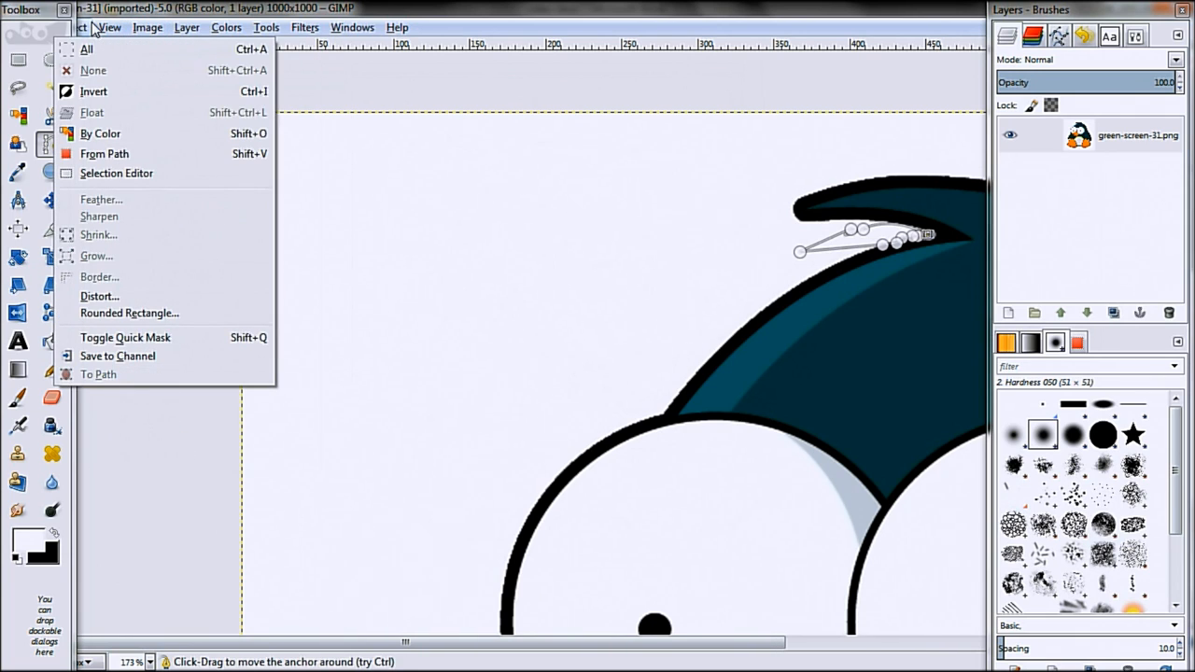
left_click(105, 154)
key("Delete")
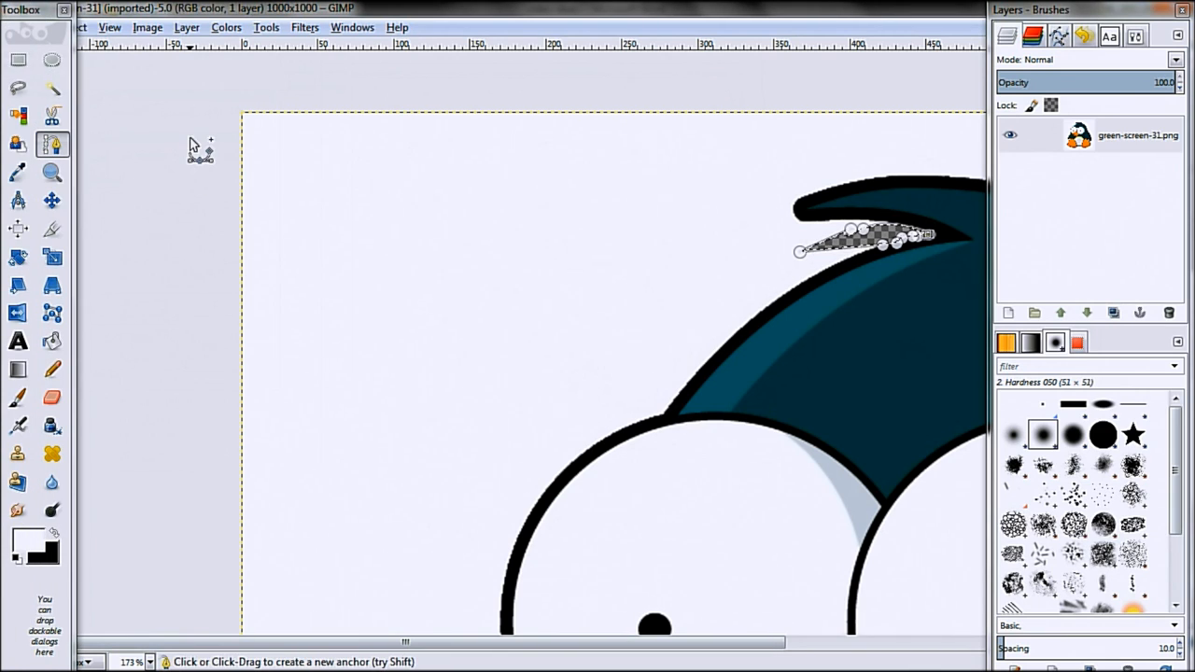
key("minus")
key("minus")
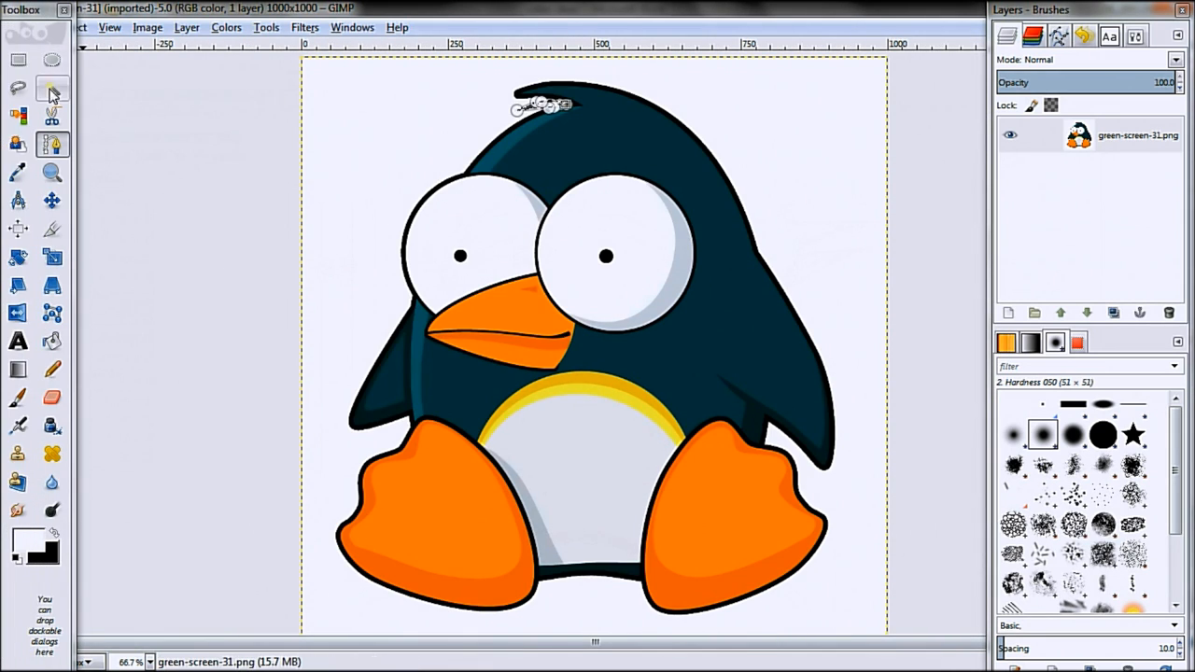
left_click(18, 61)
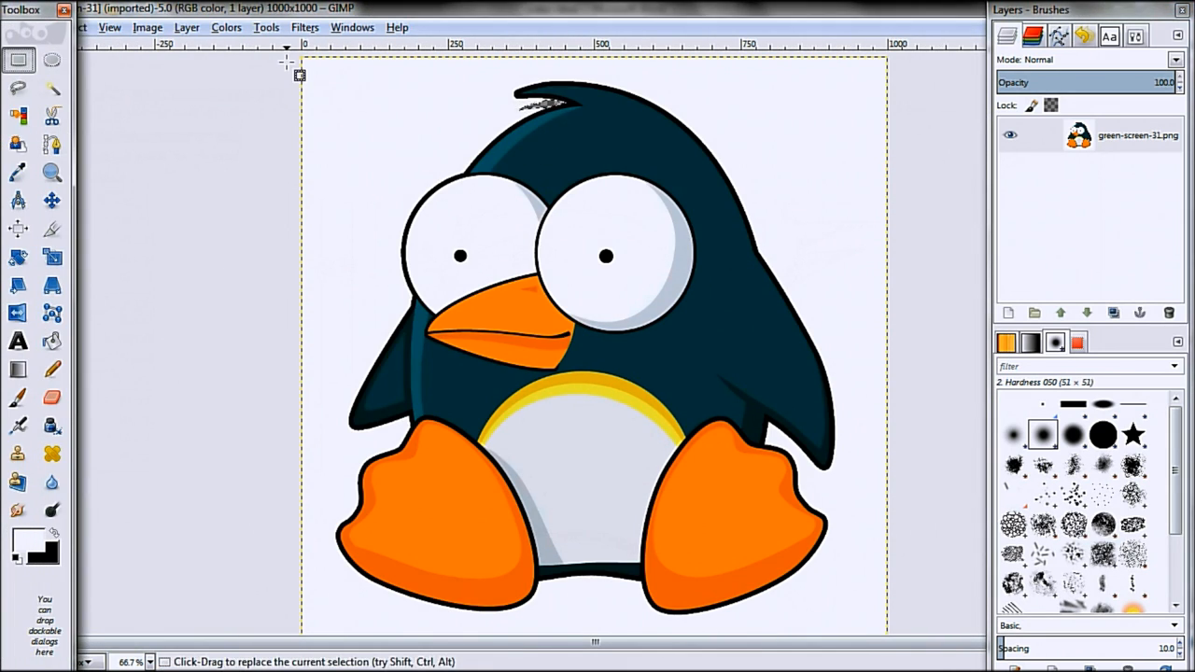
left_click_drag(288, 62, 399, 304)
key("Delete")
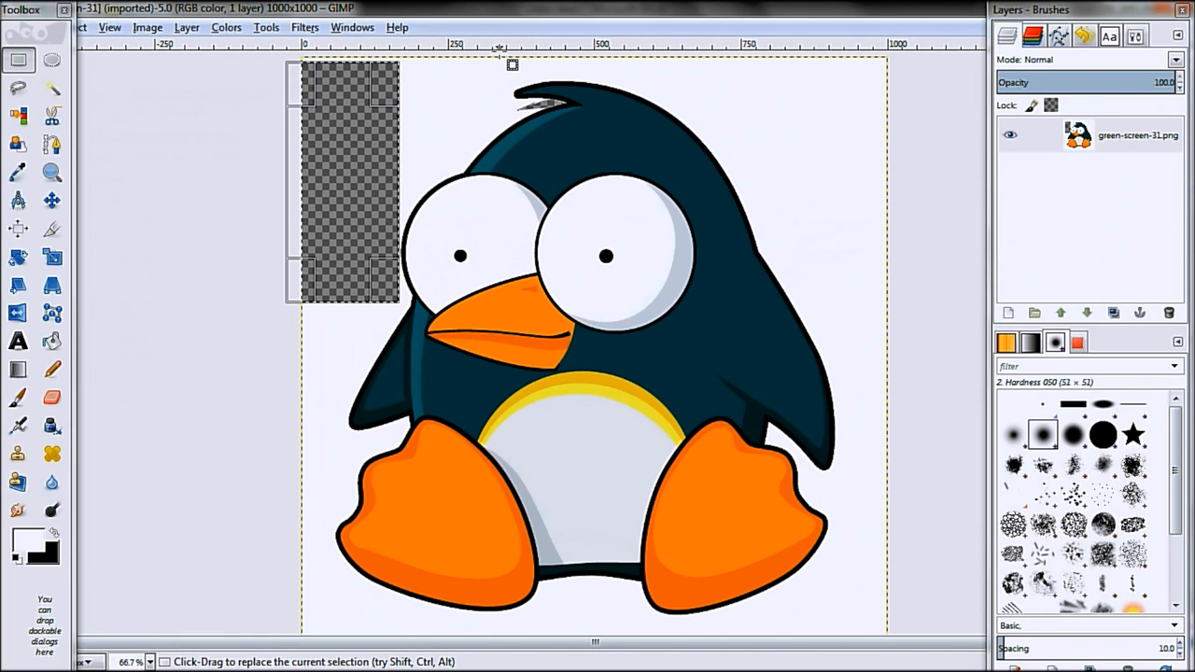
mouse_move(496, 54)
left_mouse_down()
mouse_move(367, 157)
mouse_move(373, 146)
left_mouse_up()
key("Delete")
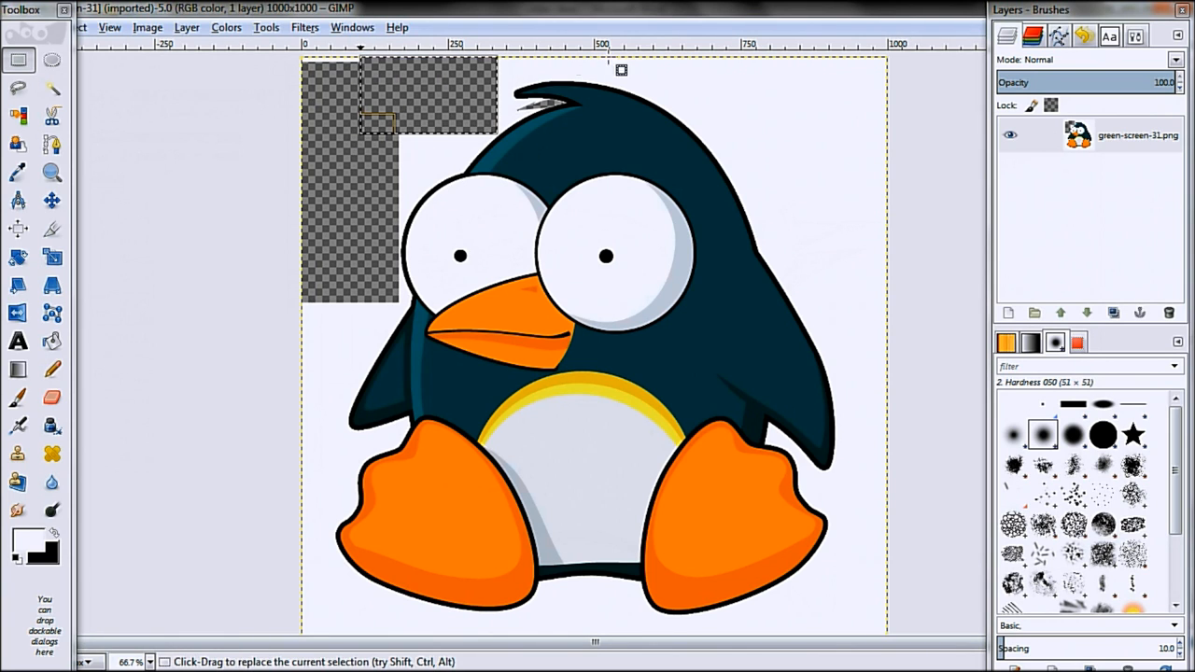
mouse_move(718, 44)
left_mouse_down()
mouse_move(837, 70)
mouse_move(808, 44)
left_mouse_up()
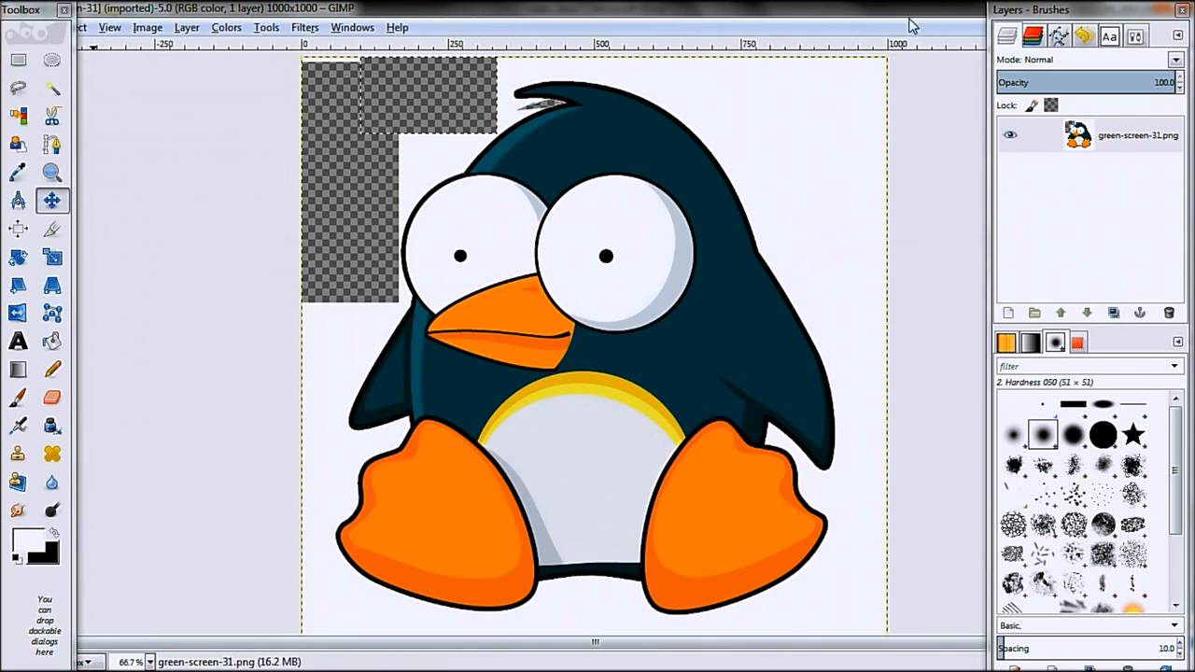
key("ctrl+z")
key("ctrl+z")
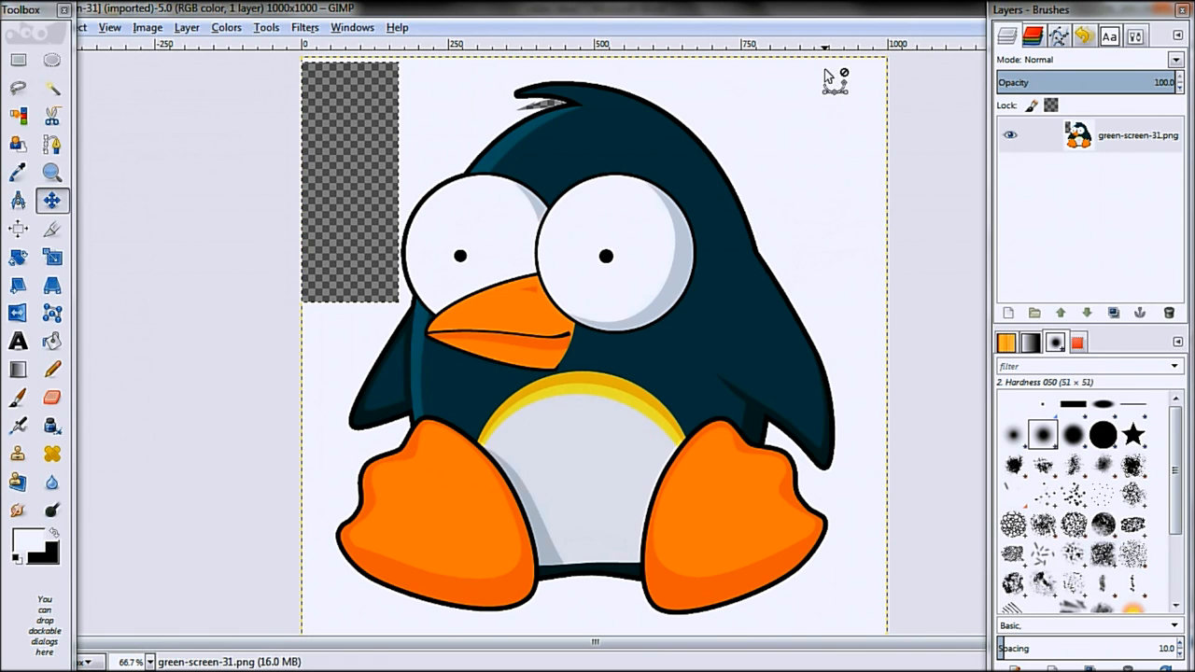
key("ctrl+z")
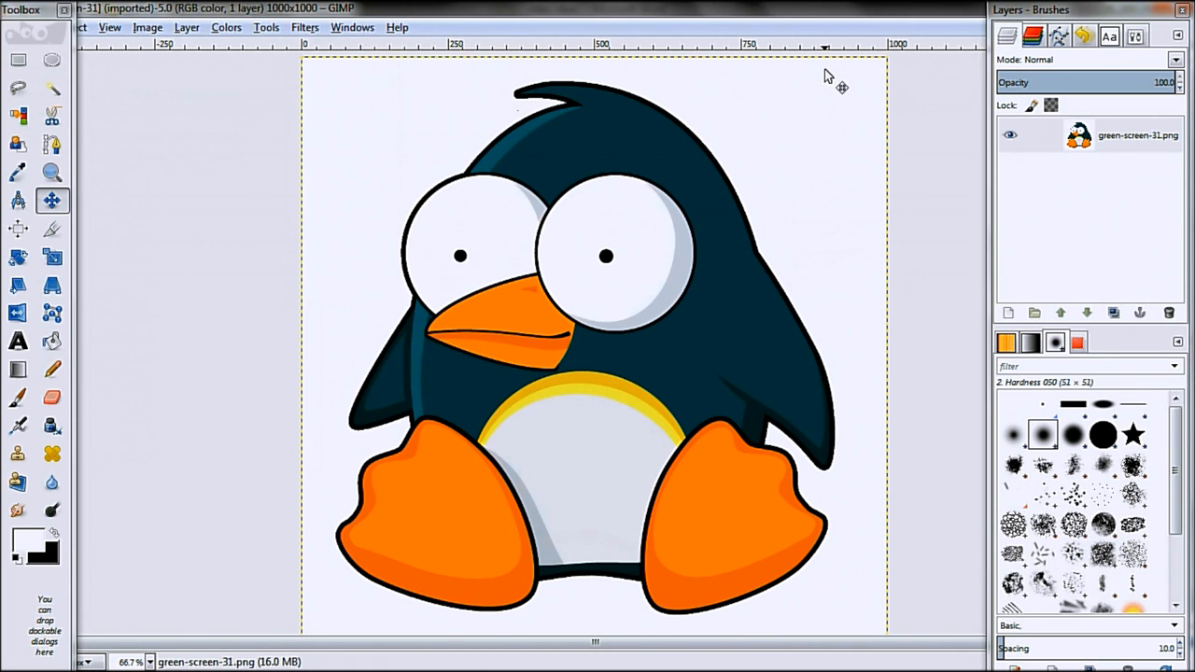
left_click(1155, 138)
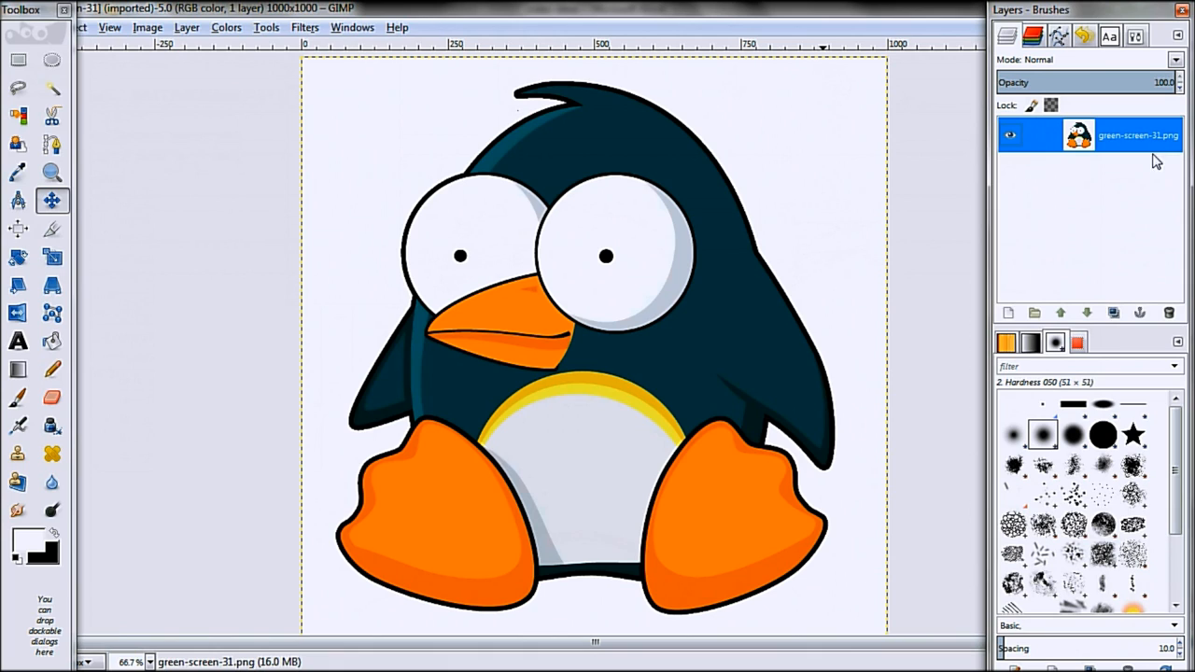
- Duplicate the penguin layer so a copy sits above the original
left_click(1116, 313)
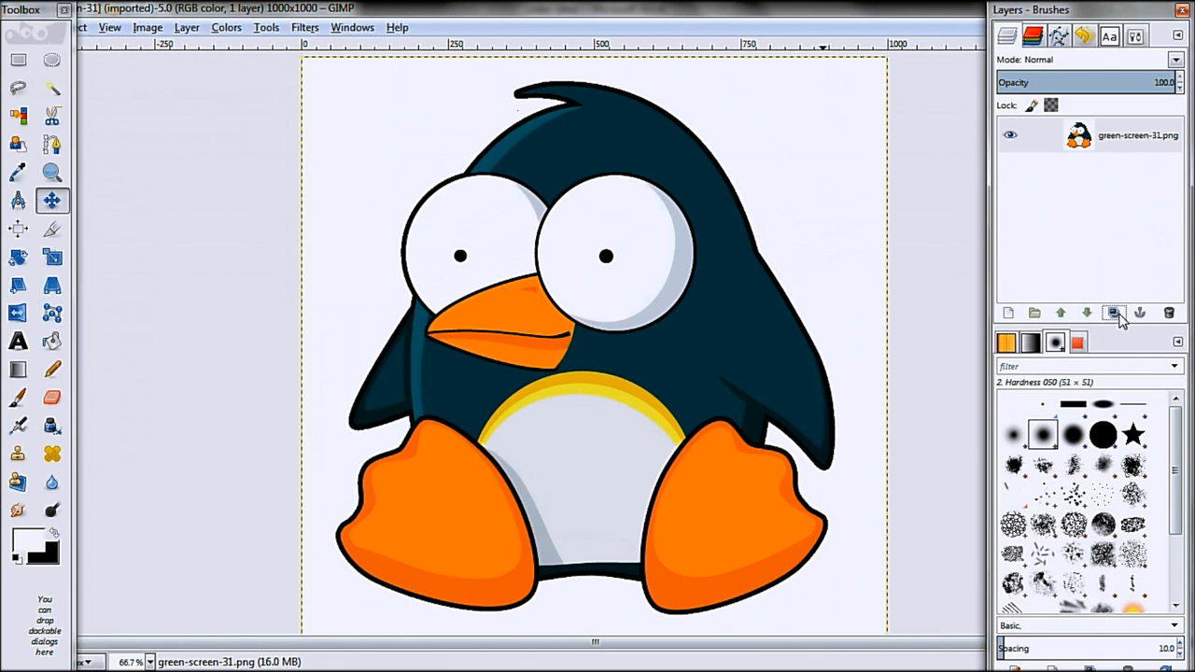
right_click(1124, 135)
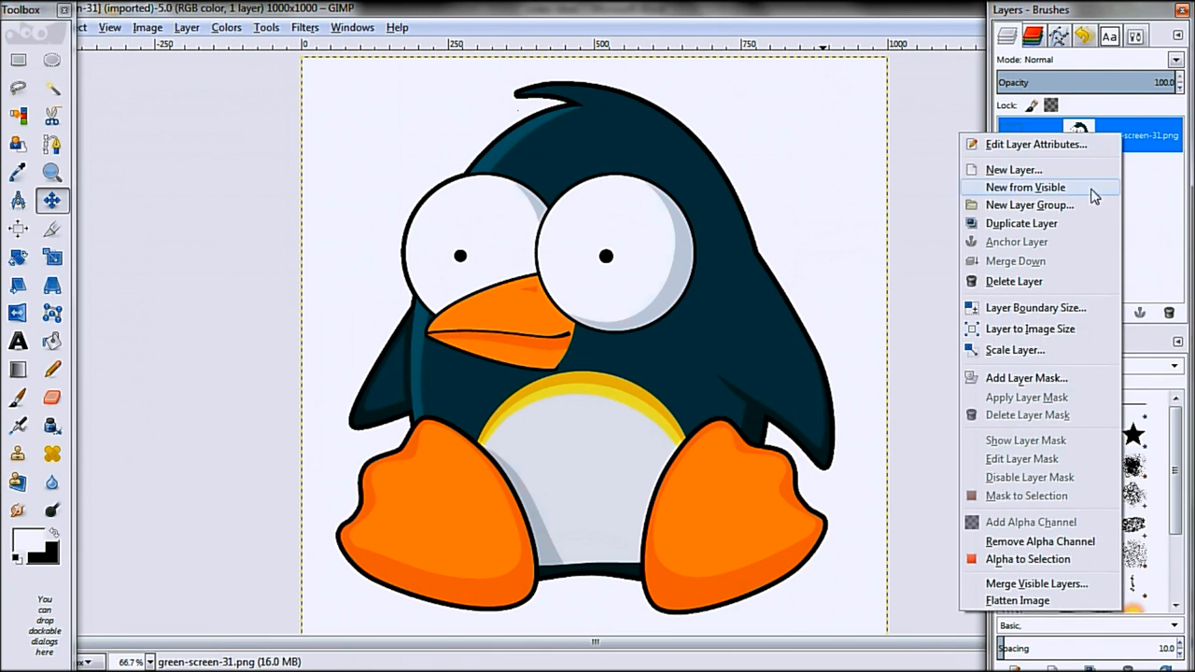
left_click(1103, 223)
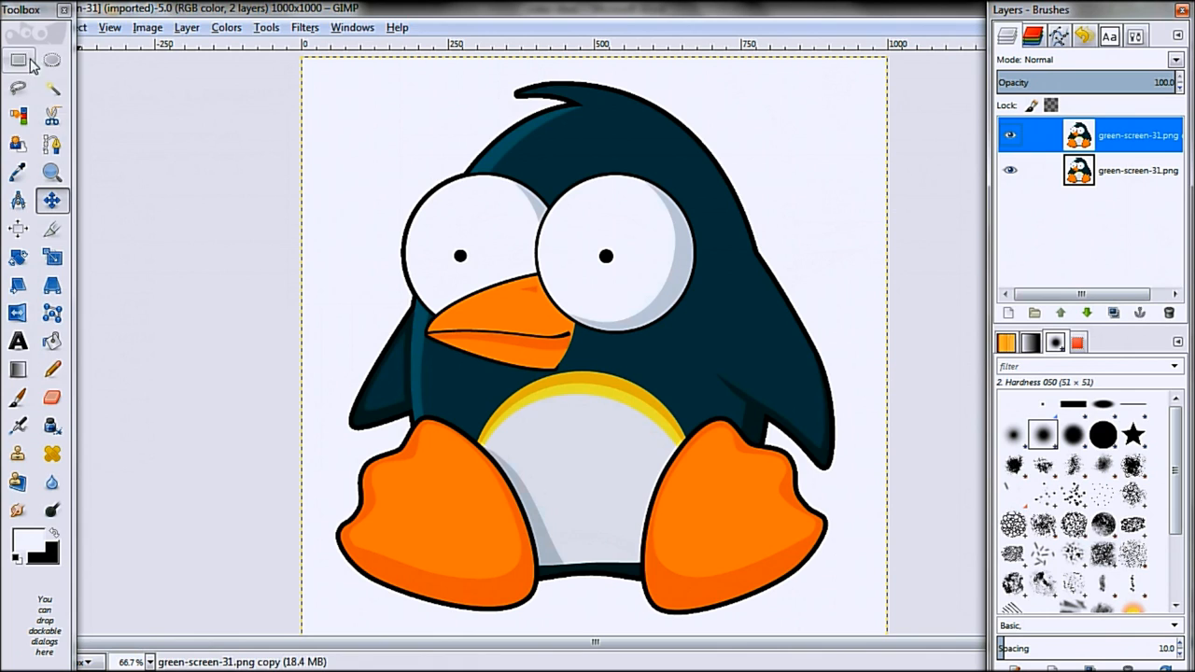
- Select the penguin's coloured areas, invert, and clear them from the top copy
left_click(19, 115)
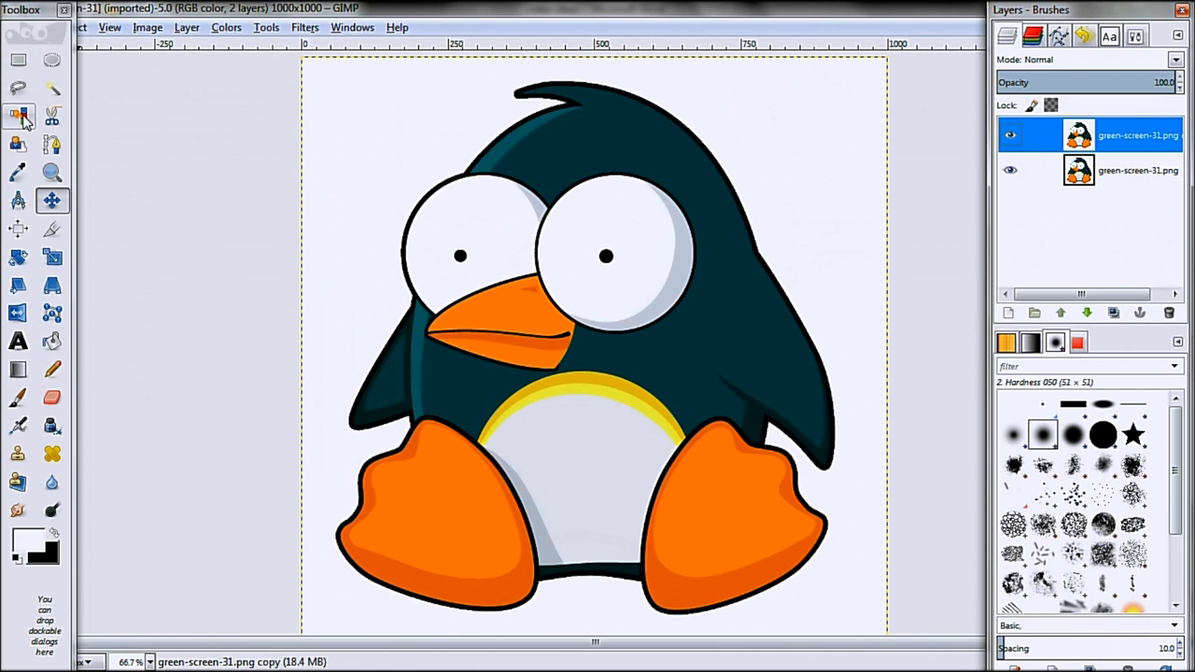
left_click(513, 136)
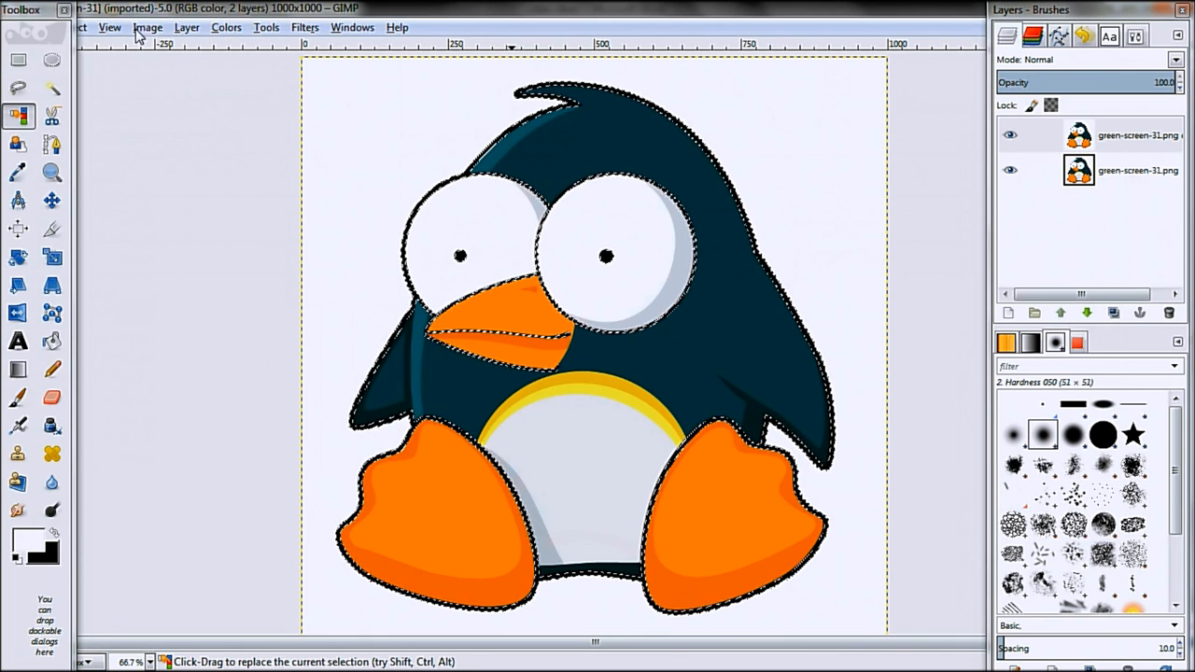
left_click(86, 27)
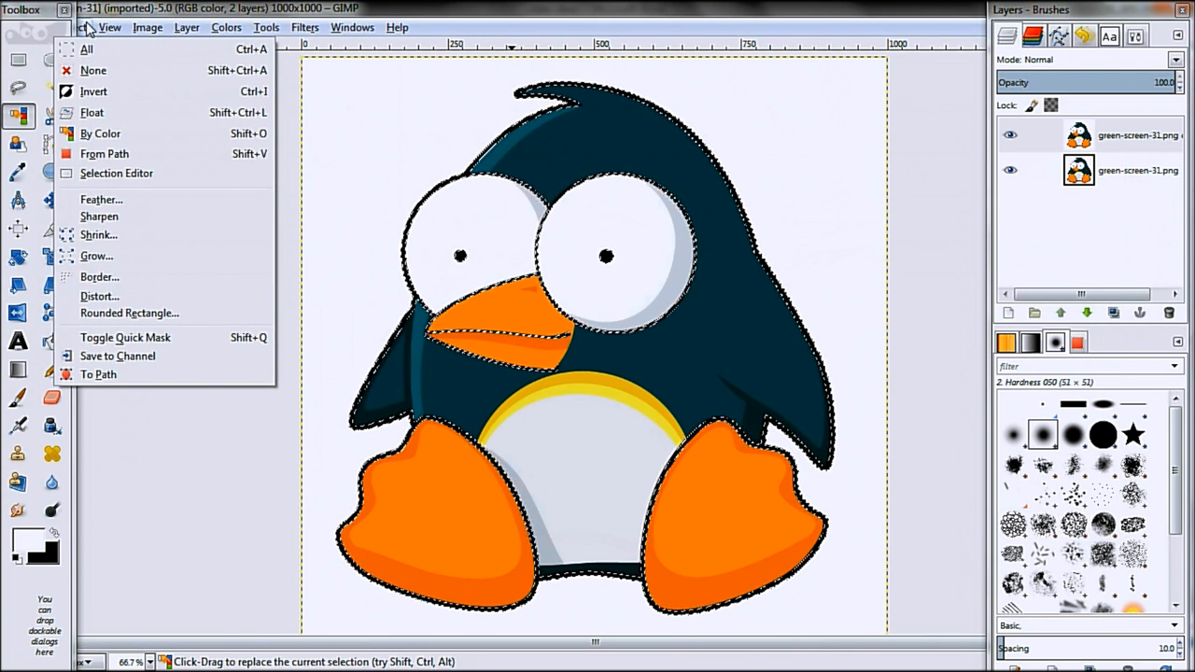
left_click(93, 91)
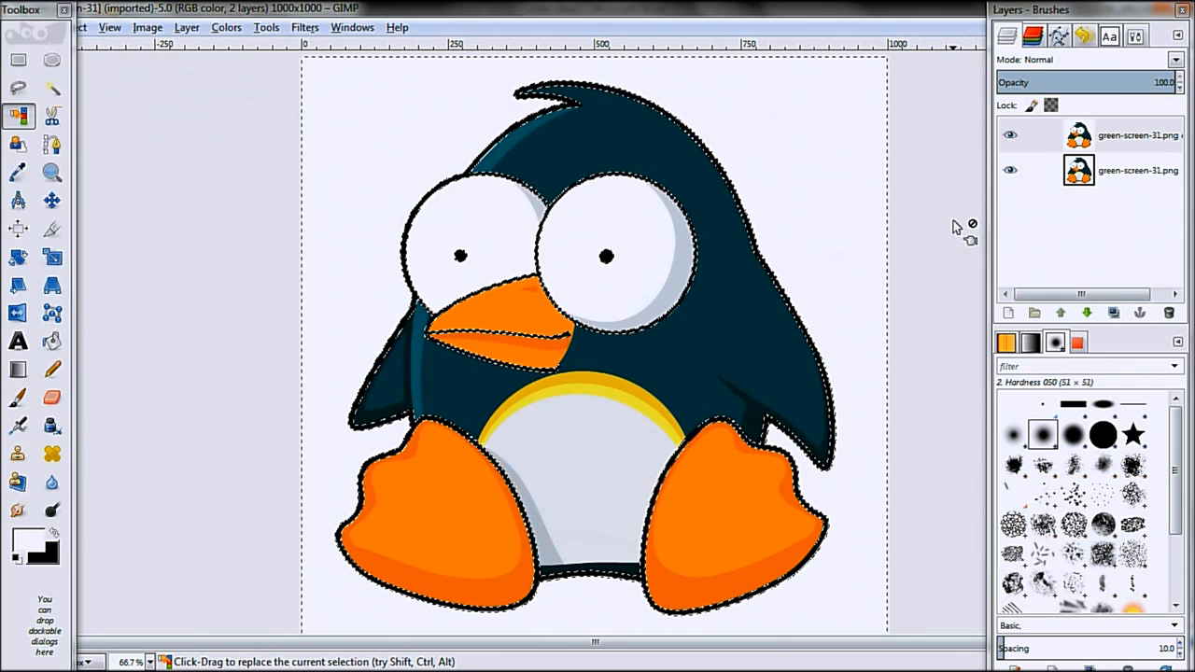
key("Delete")
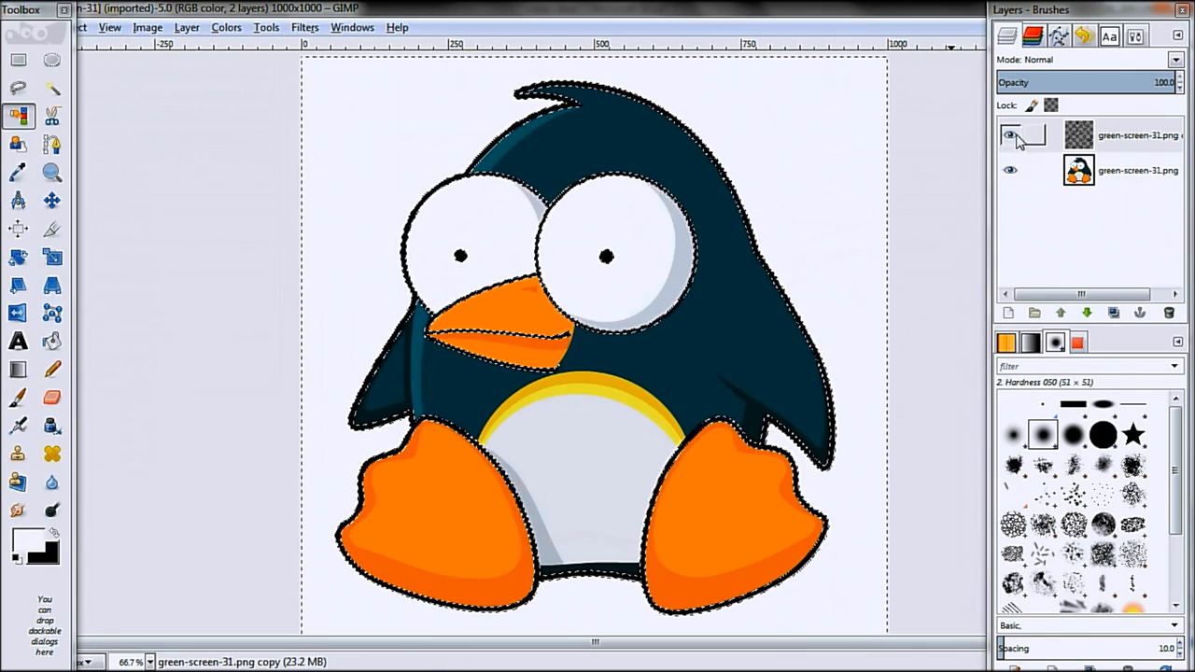
- Hide the original layer, fill the outline selection with black and deselect
left_click(1043, 137)
left_click(1010, 171)
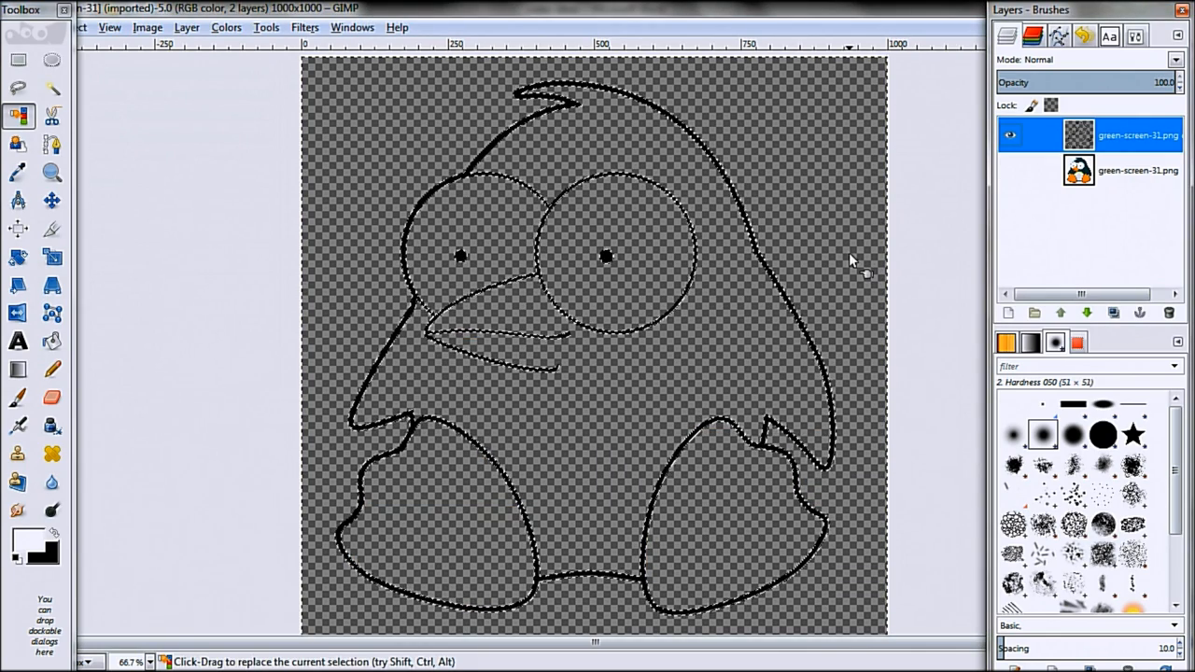
key("ctrl+comma")
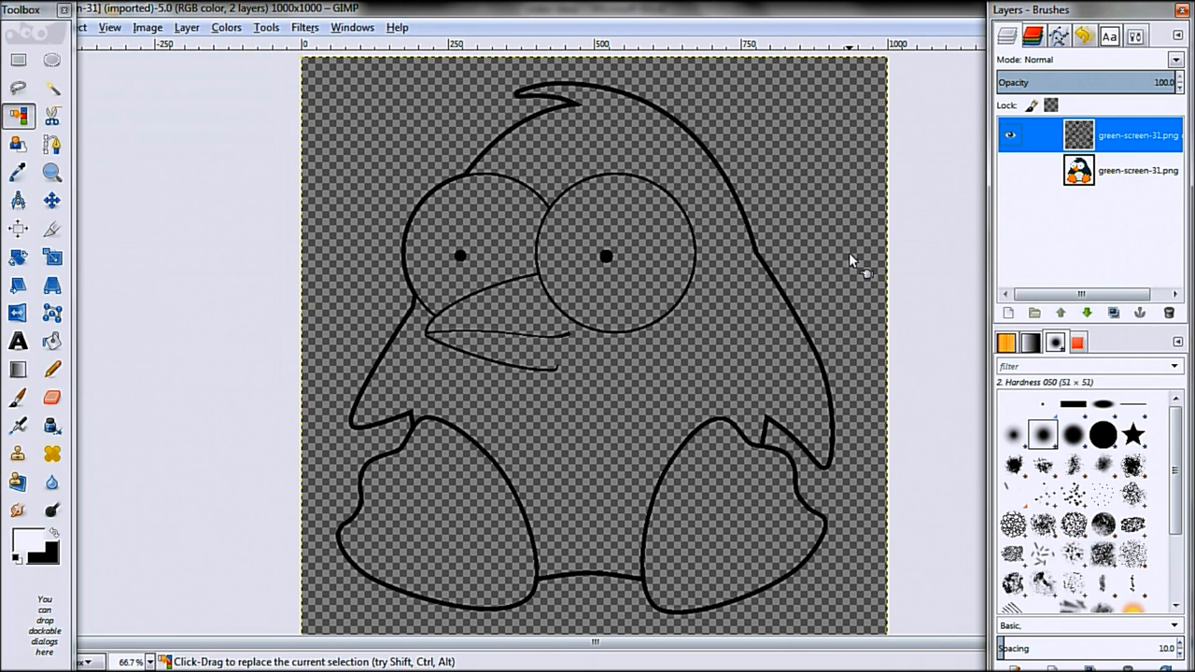
key("ctrl+shift+a")
- Make the coloured penguin layer visible again and select it beneath the outline copy
left_click(1103, 180)
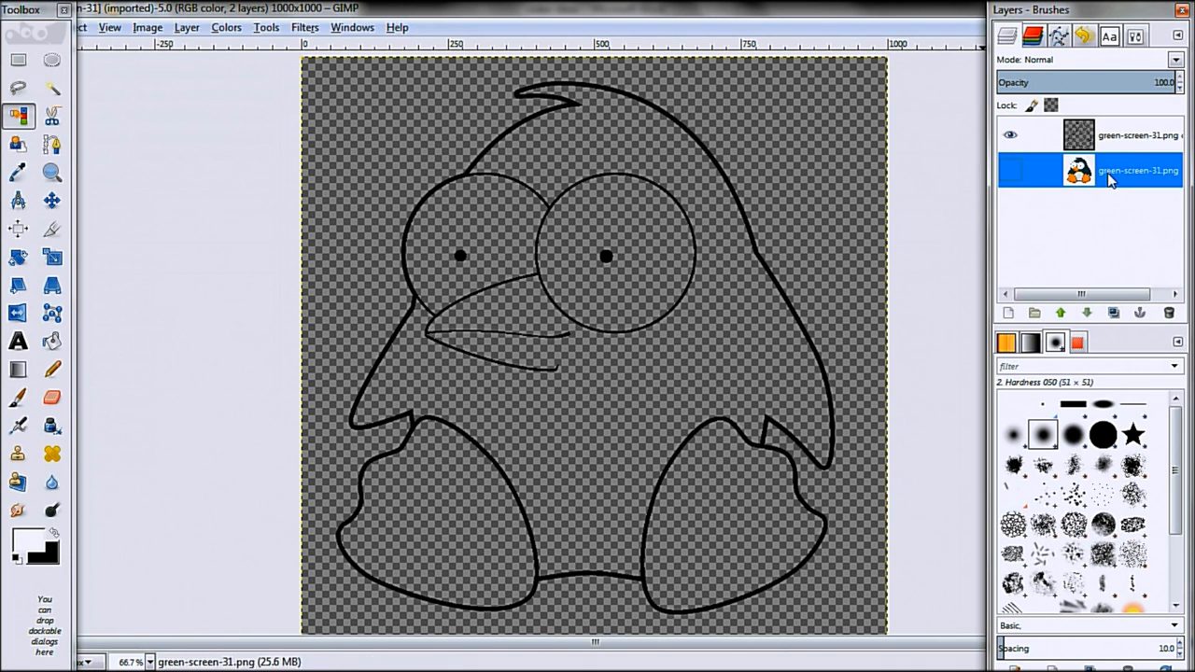
left_click(1106, 130)
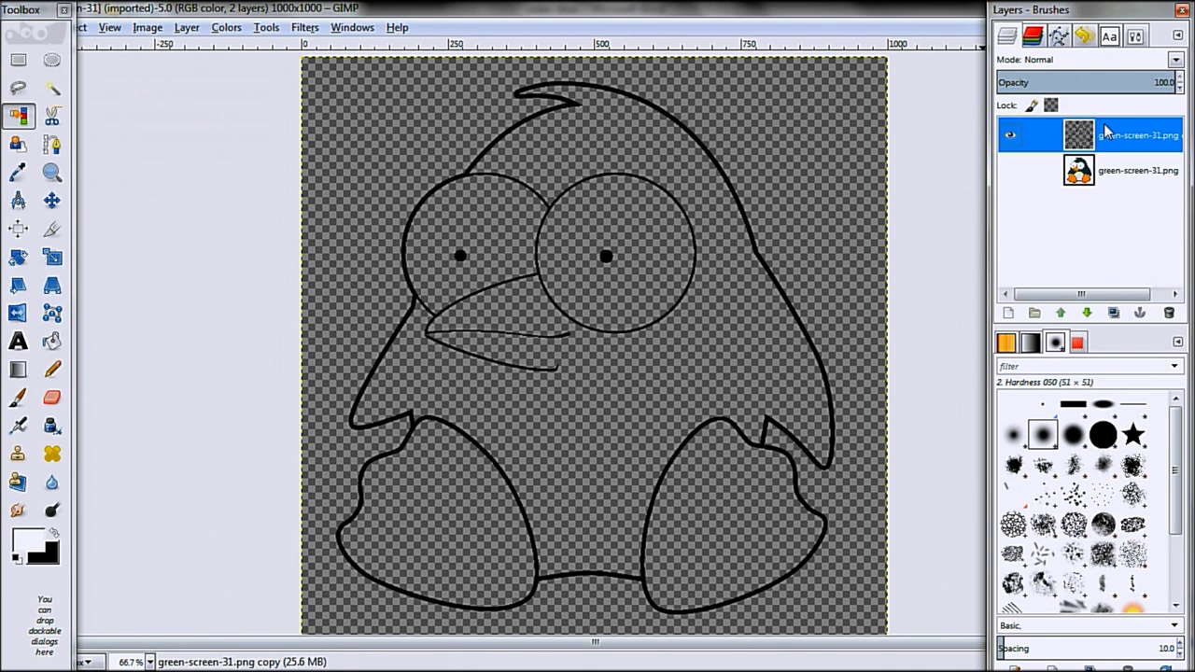
left_click(1116, 174)
left_click(1011, 171)
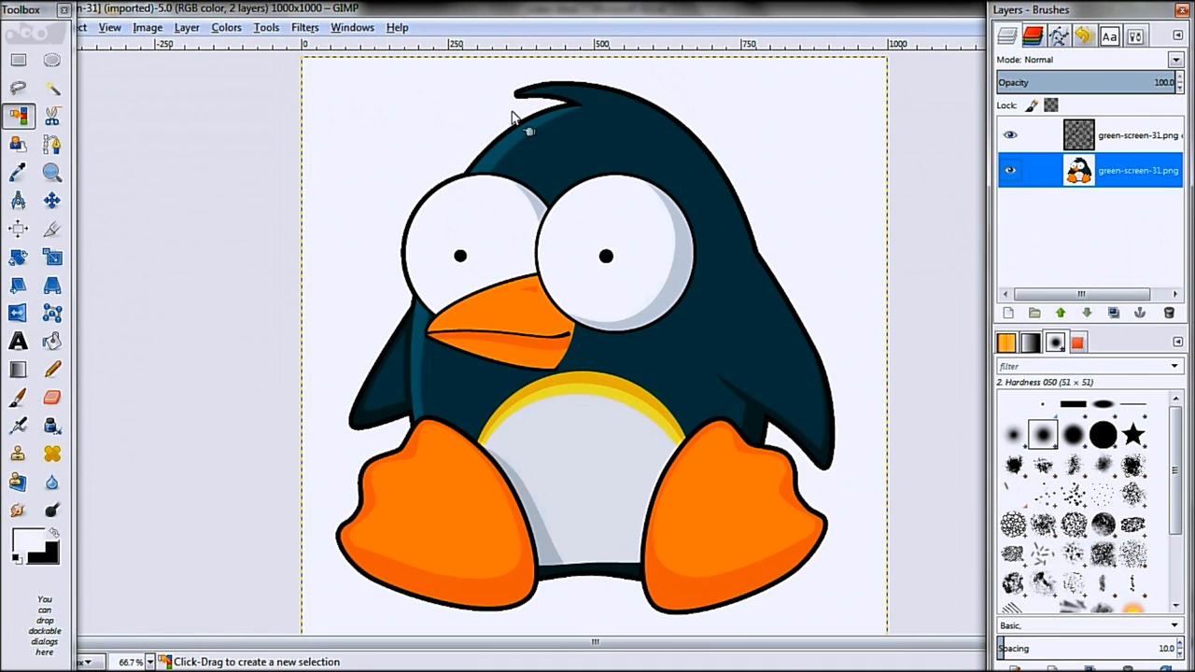
left_click(51, 144)
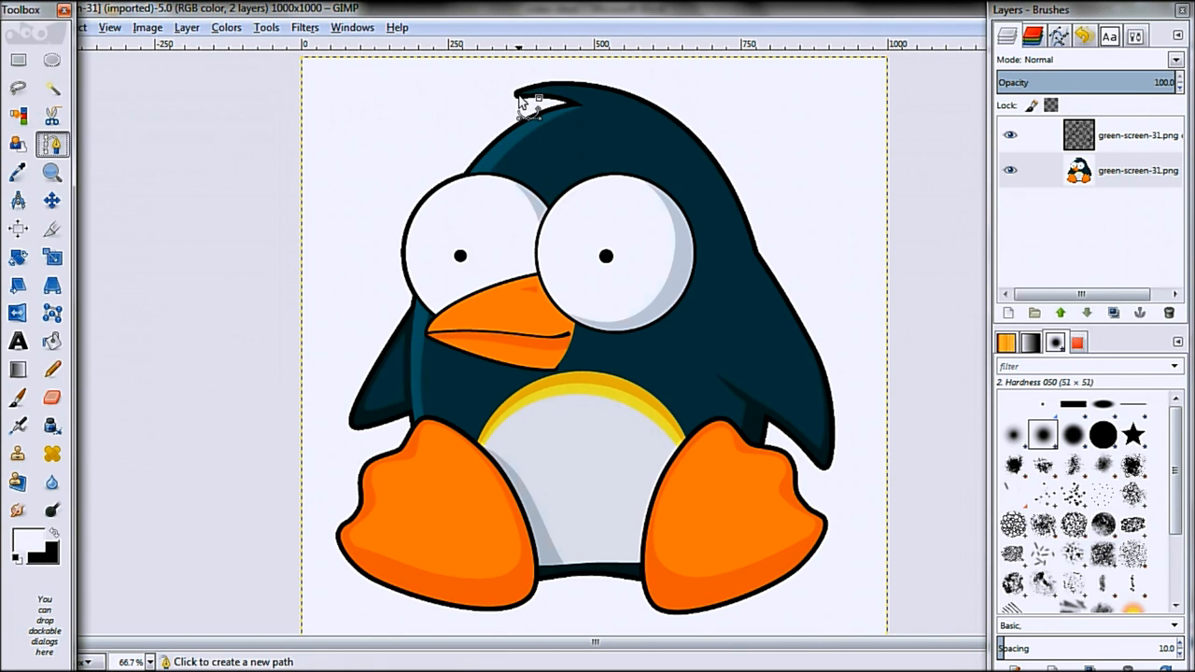
scroll(629, 144, "up", 2)
scroll(632, 129, "up", 2)
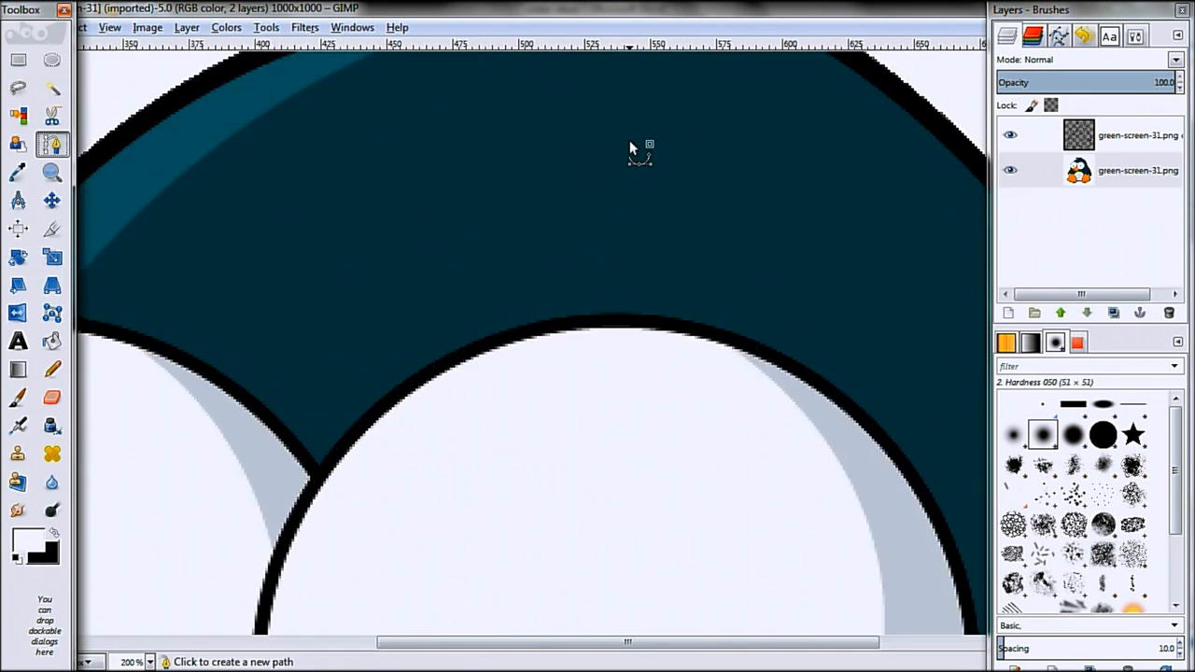
scroll(629, 140, "up", 2)
scroll(474, 347, "up", 5)
- Place path anchors along the black edge at the top of the penguin's head
left_click(335, 294)
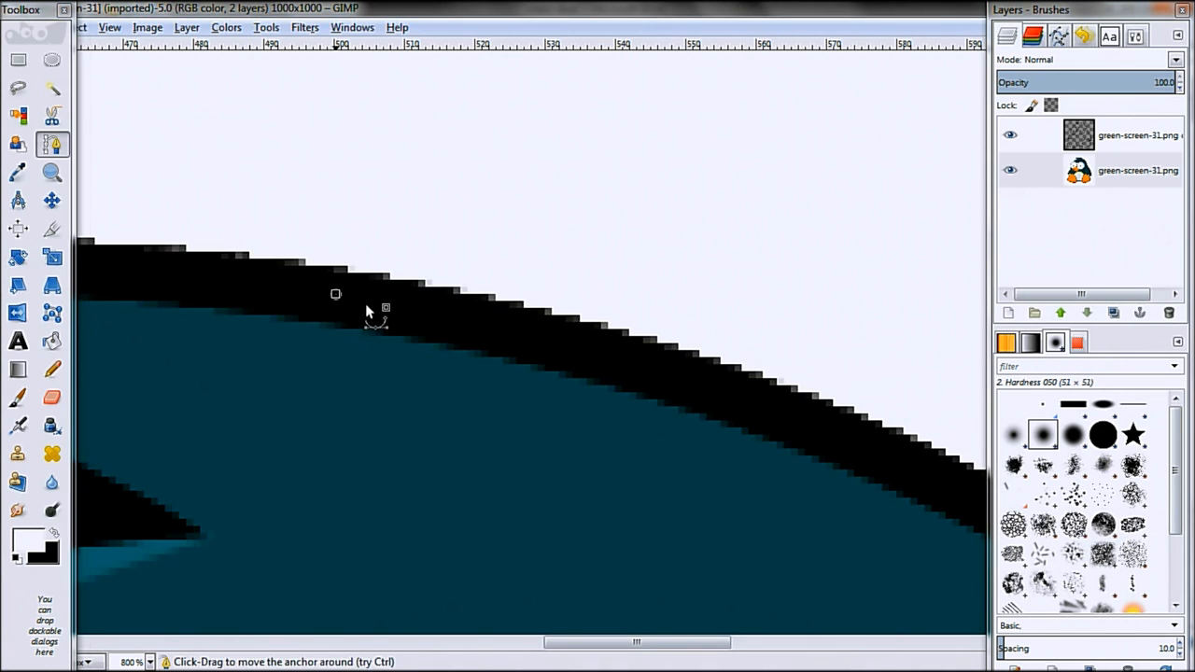
left_click(560, 338)
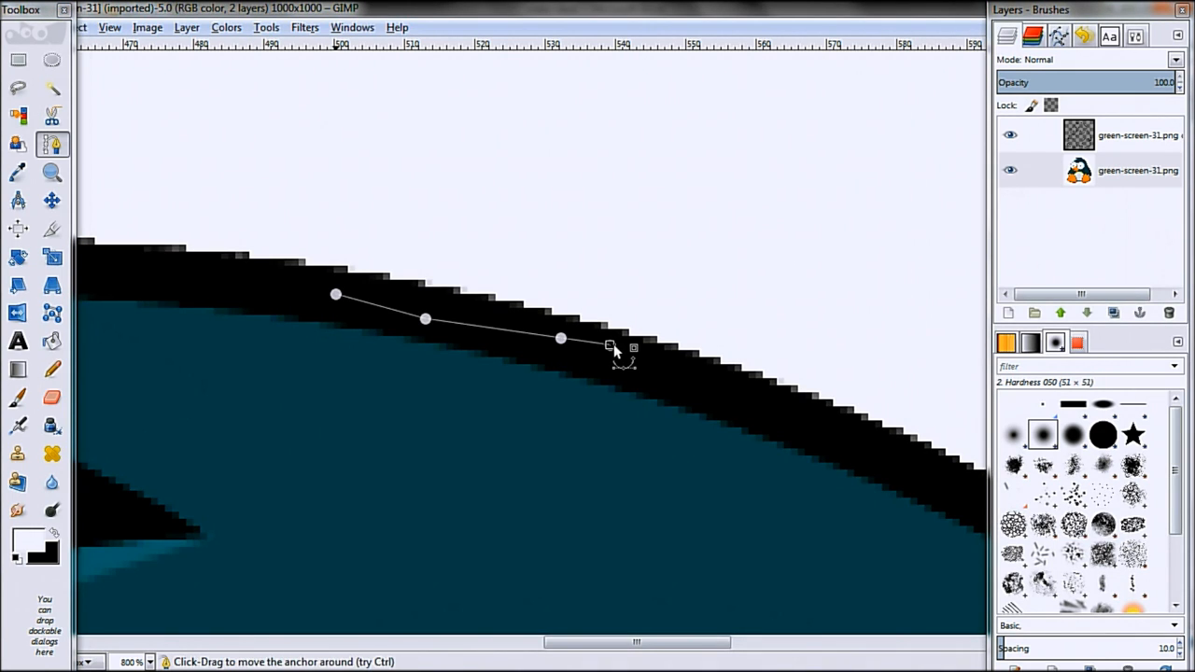
left_click(647, 355)
left_click(698, 383)
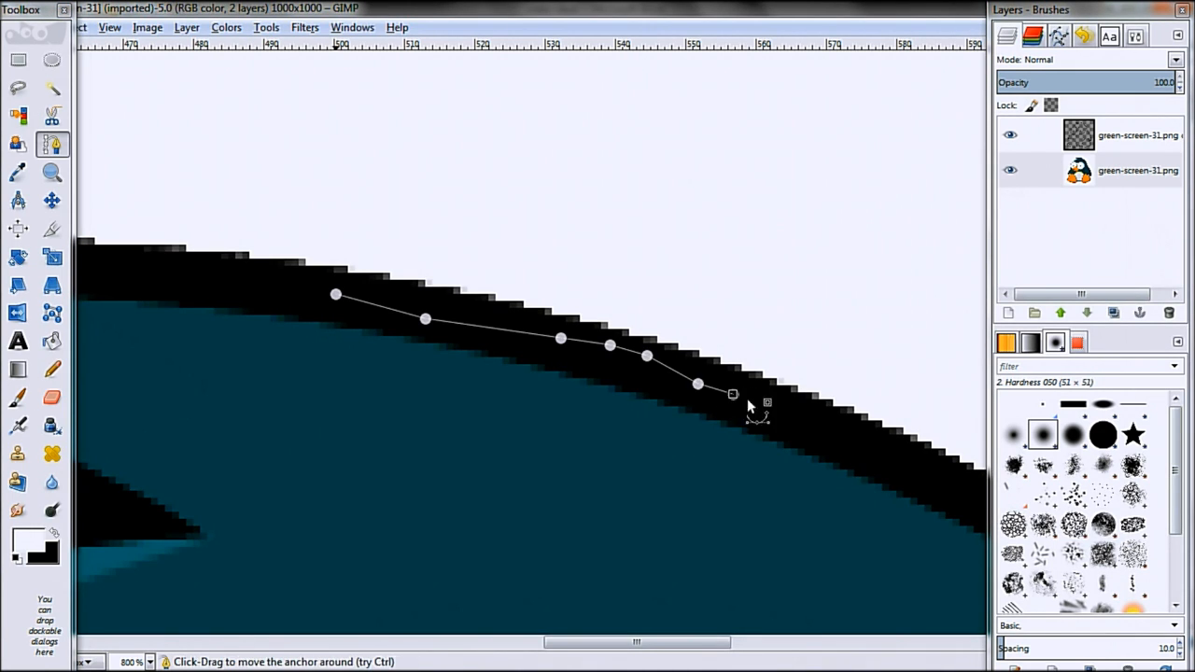
left_click(798, 426)
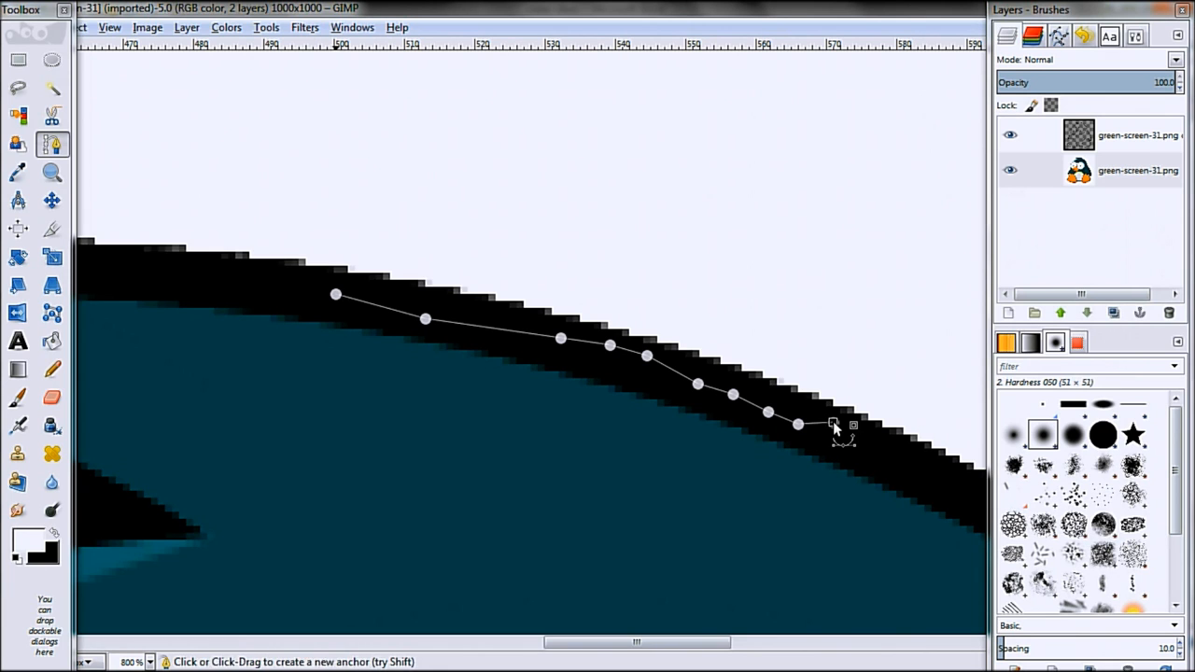
left_click(832, 423)
left_click(858, 441)
left_click(893, 456)
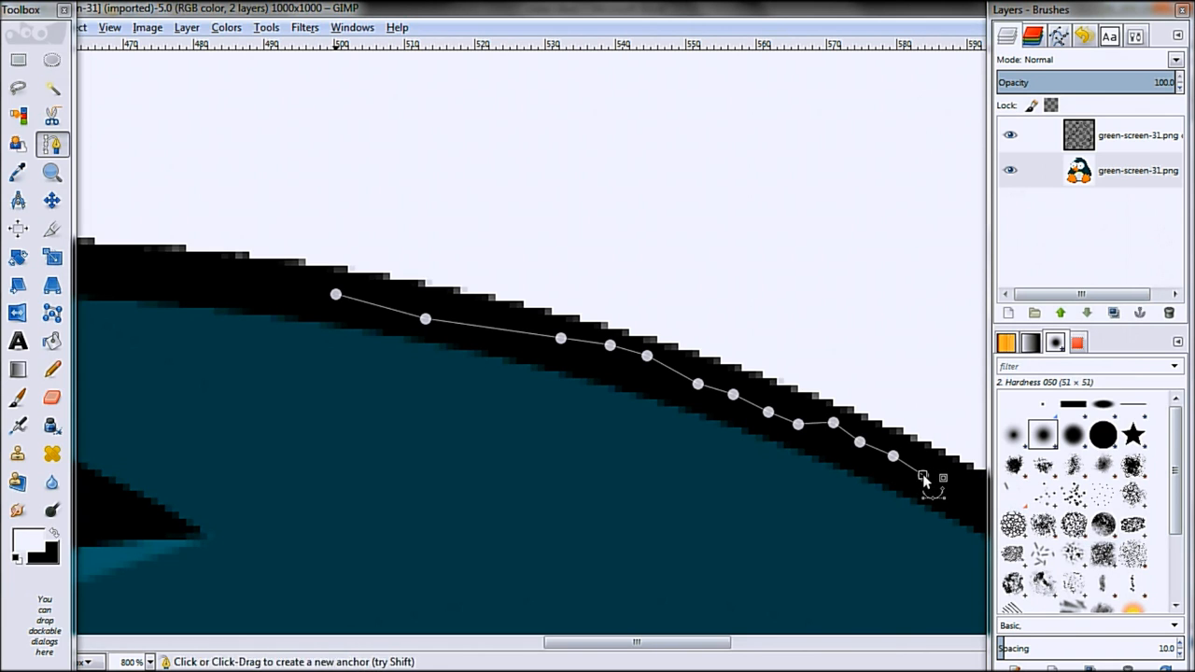
left_click(922, 474)
- Loop the path out above the head and close it onto the starting point
left_click(742, 124)
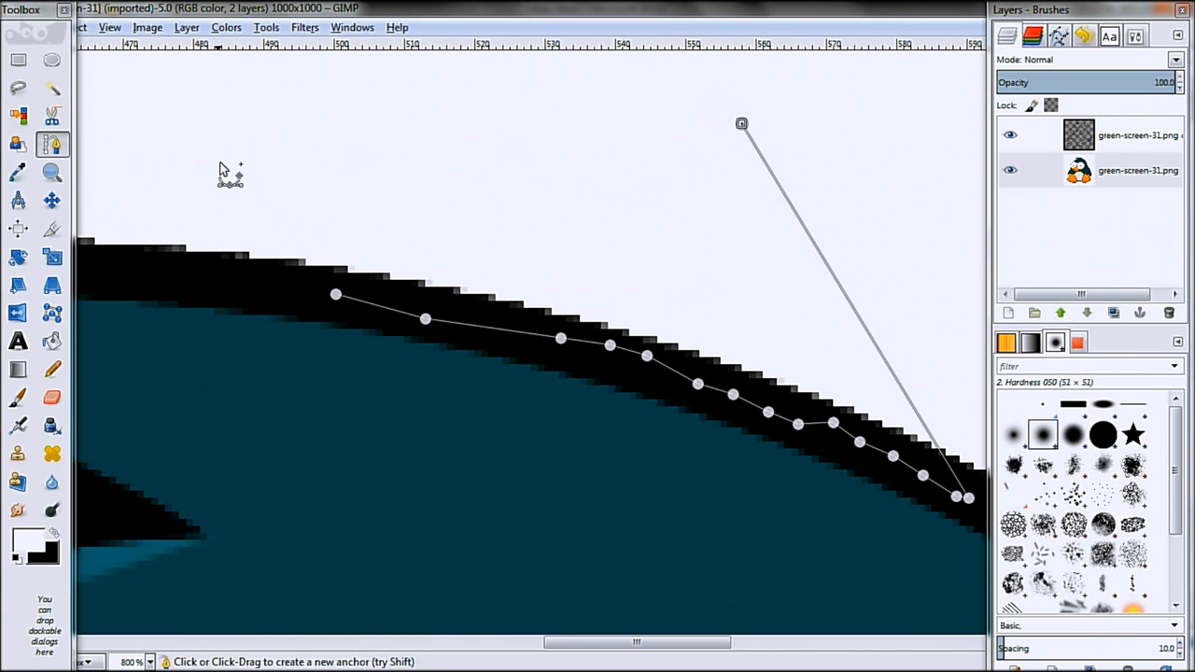
left_click(313, 157)
left_click_drag(313, 157, 331, 292)
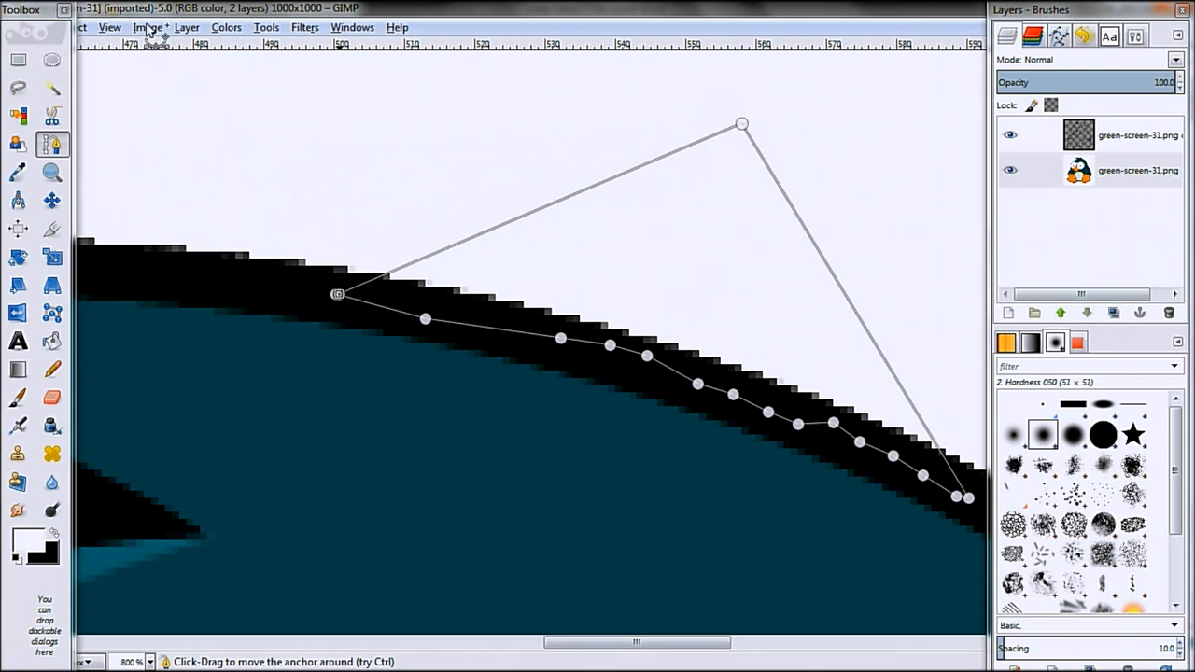
- Select from the triangular path and delete the enclosed white area to transparency
left_click(80, 27)
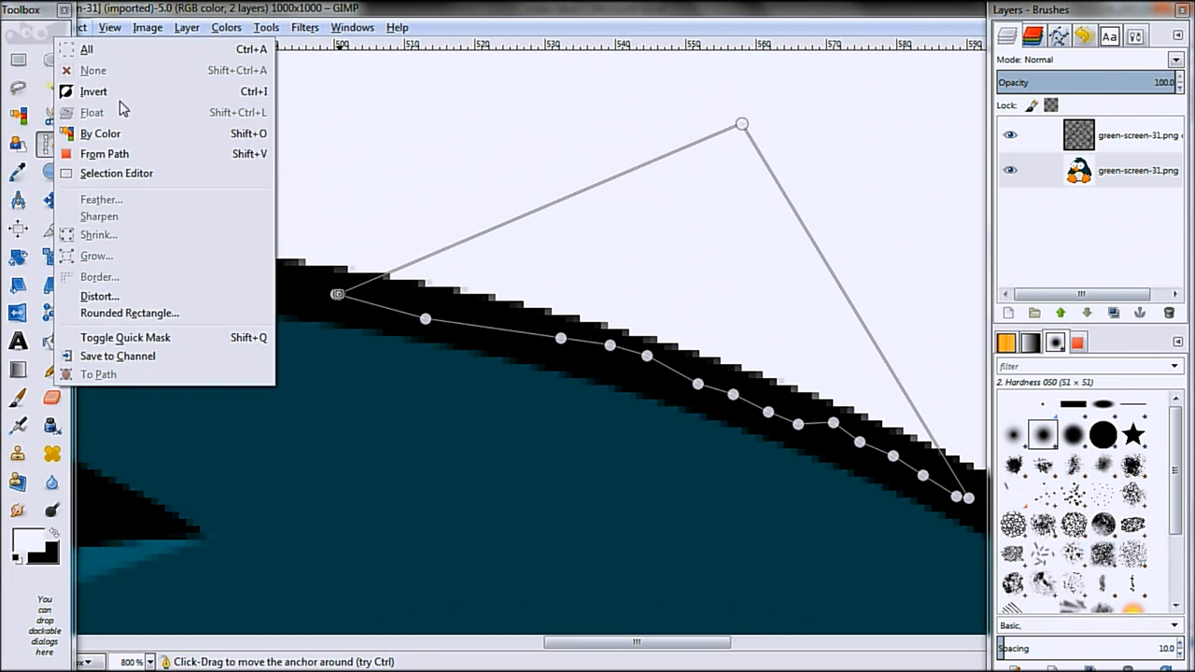
left_click(116, 159)
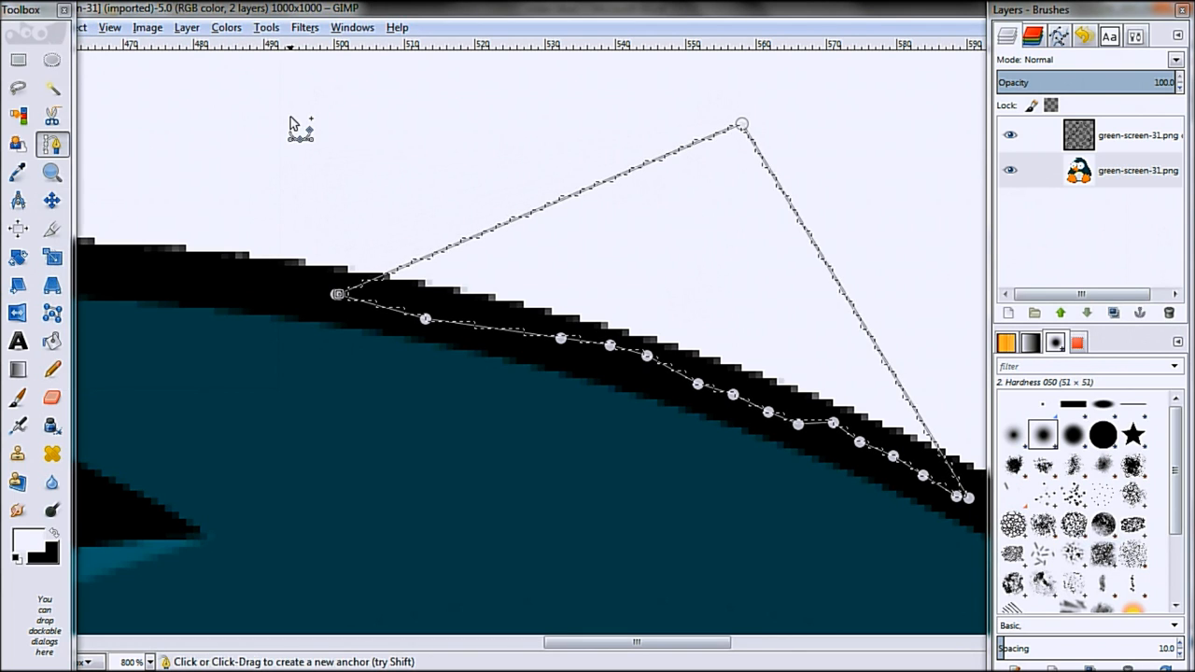
key("Delete")
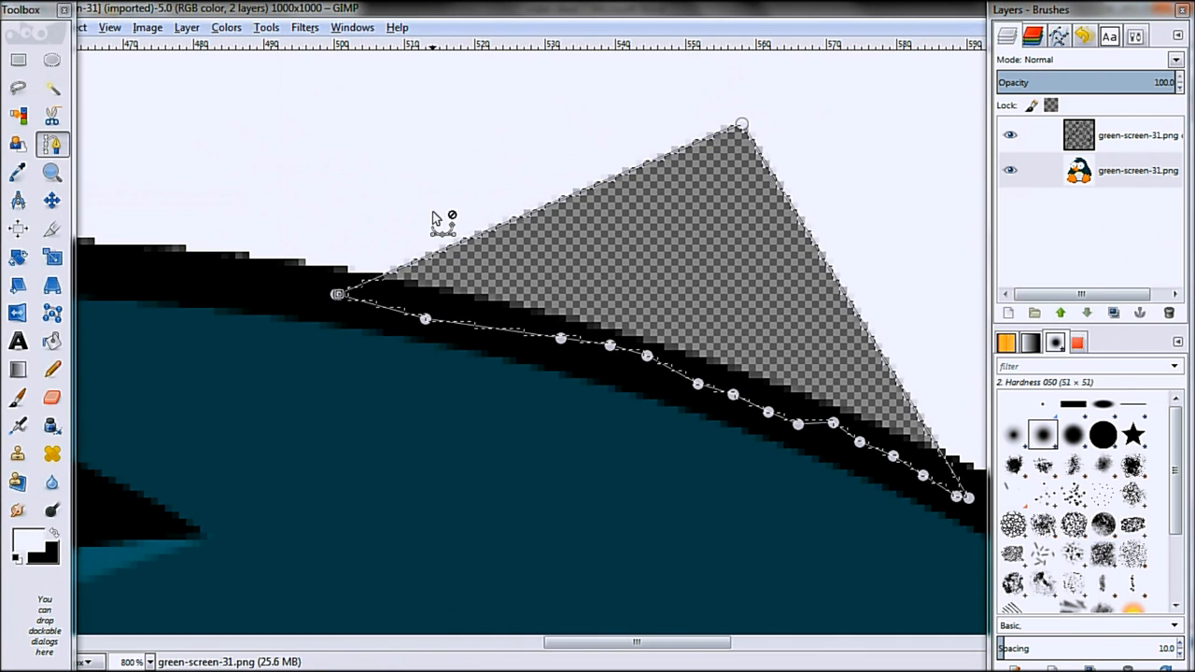
scroll(432, 218, "down", 4)
scroll(432, 218, "up", 2)
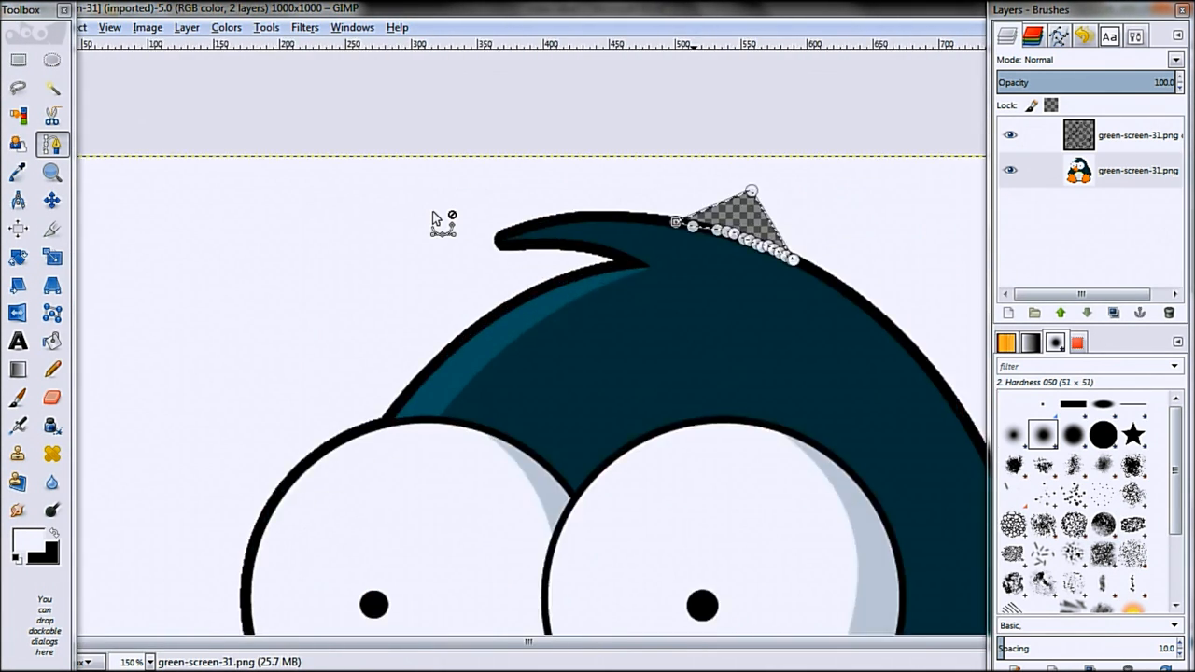
scroll(432, 217, "down", 1)
scroll(432, 217, "down", 2)
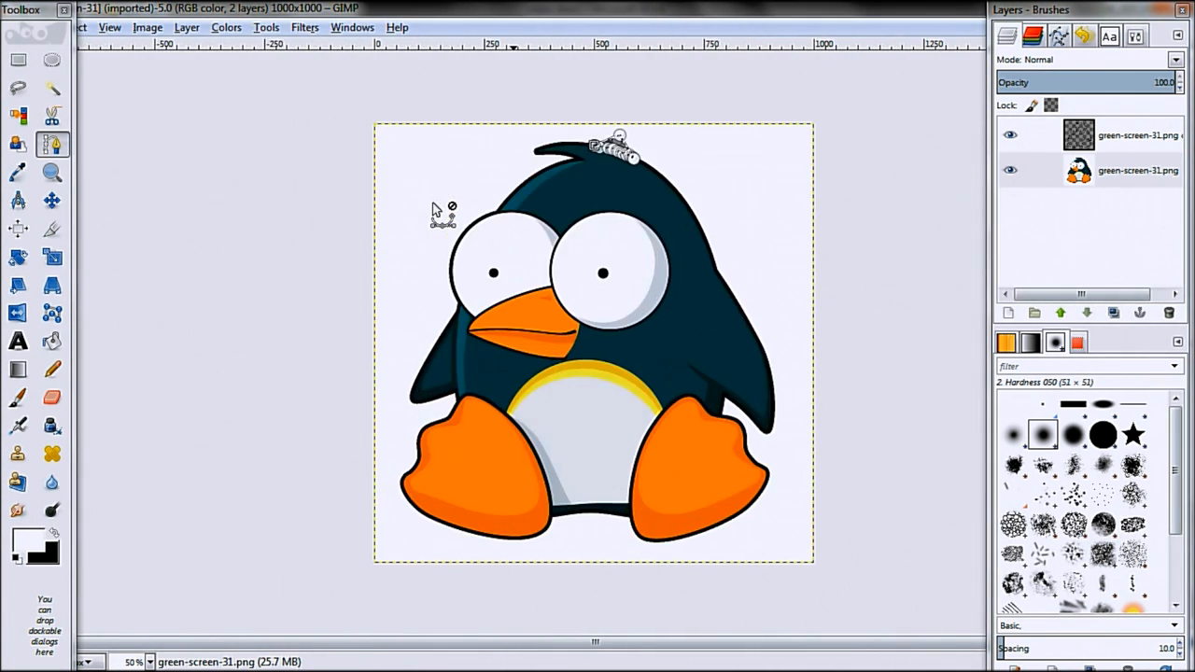
scroll(432, 210, "up", 1)
scroll(688, 193, "down", 1)
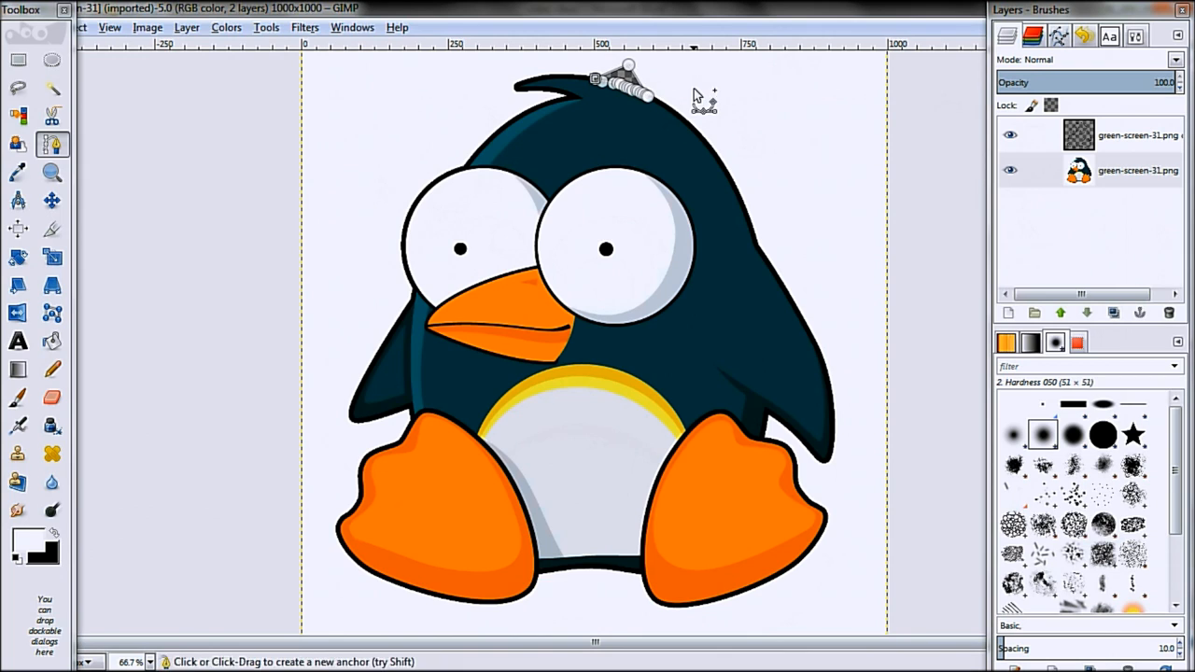
- Switch to the Ellipse Select tool, hiding the traced path overlay
left_click(51, 60)
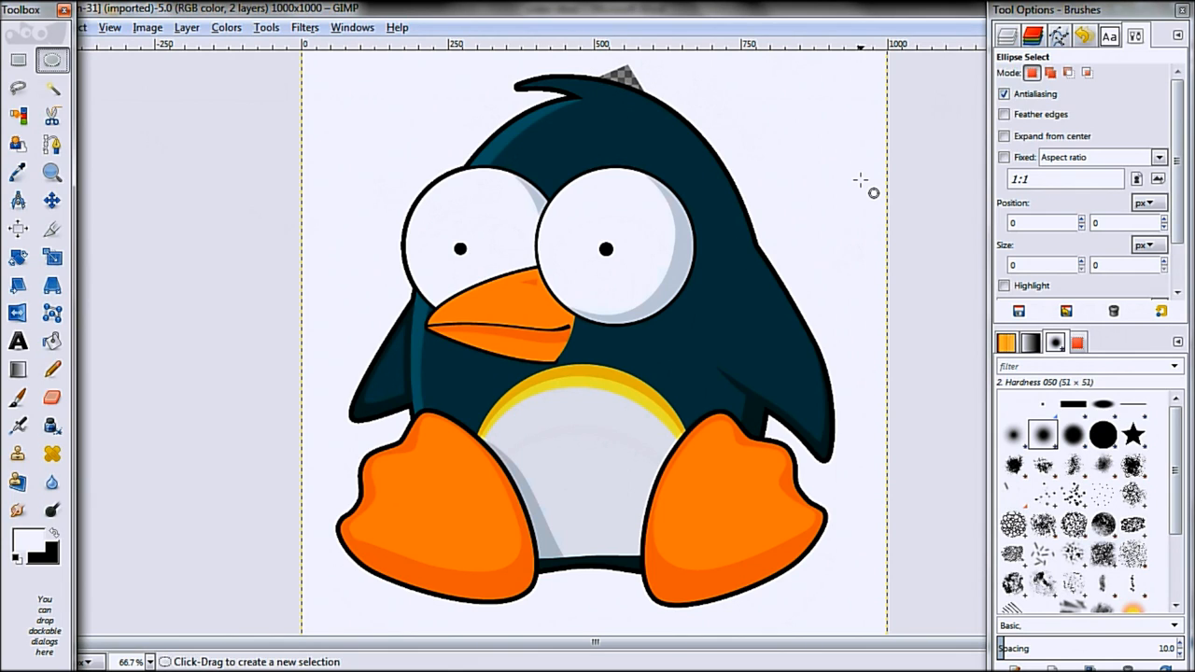
- Select the outline copy layer and toggle both layers' visibility to compare, leaving both shown
left_click(1008, 37)
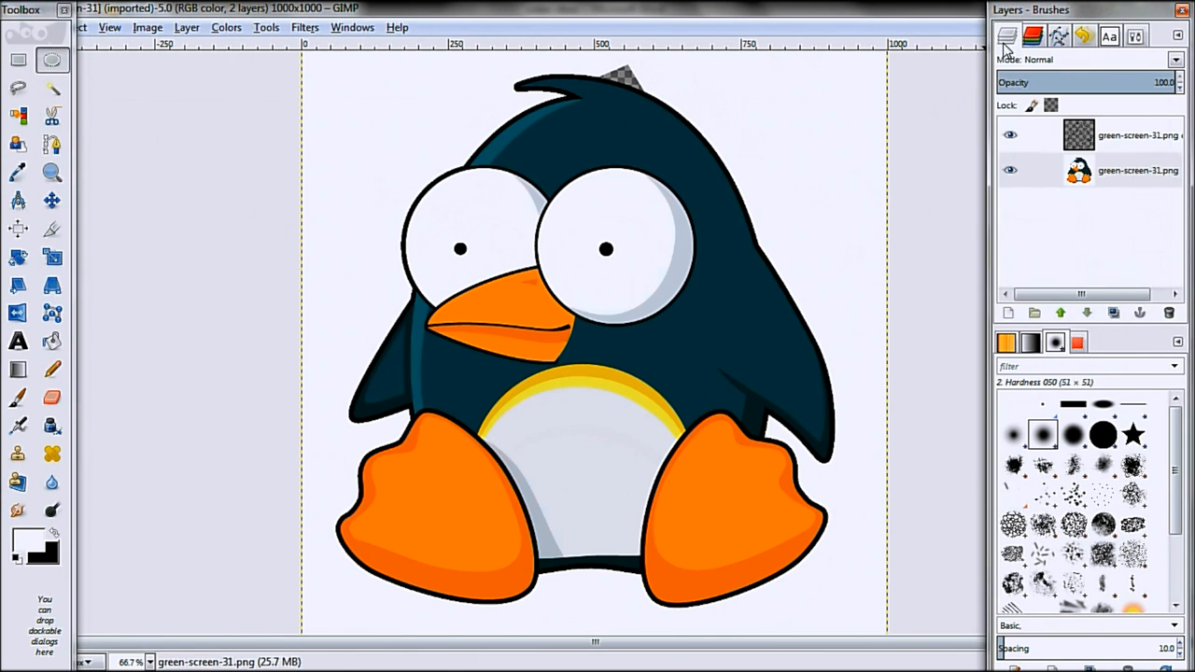
left_click(1117, 149)
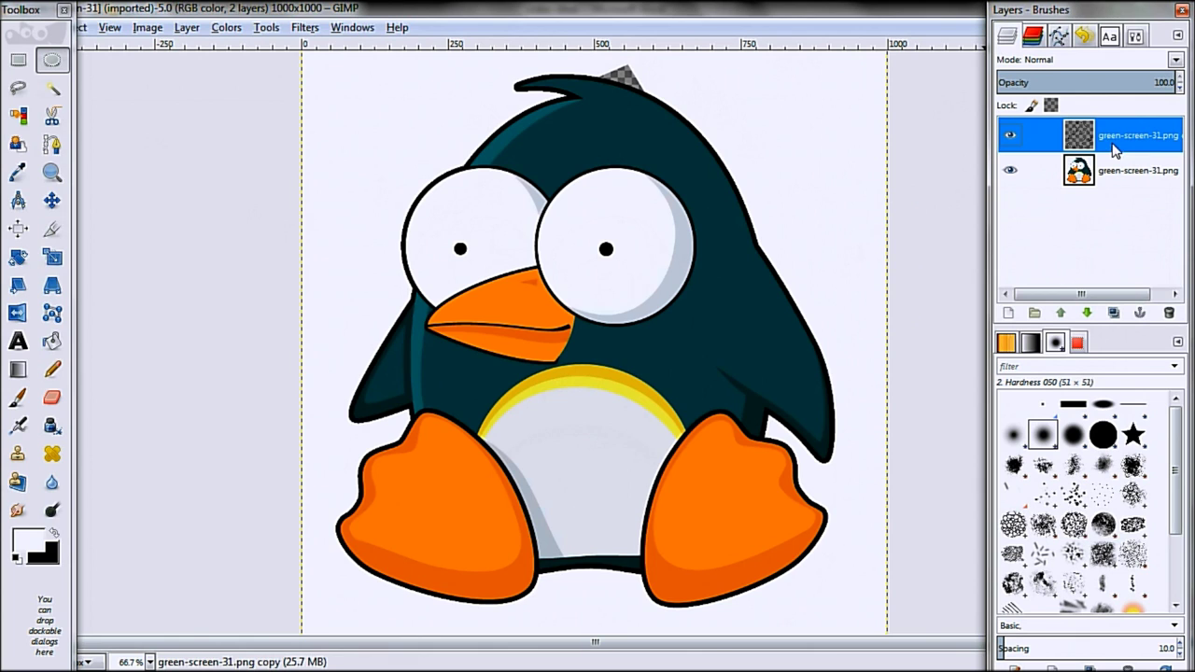
left_click(1011, 172)
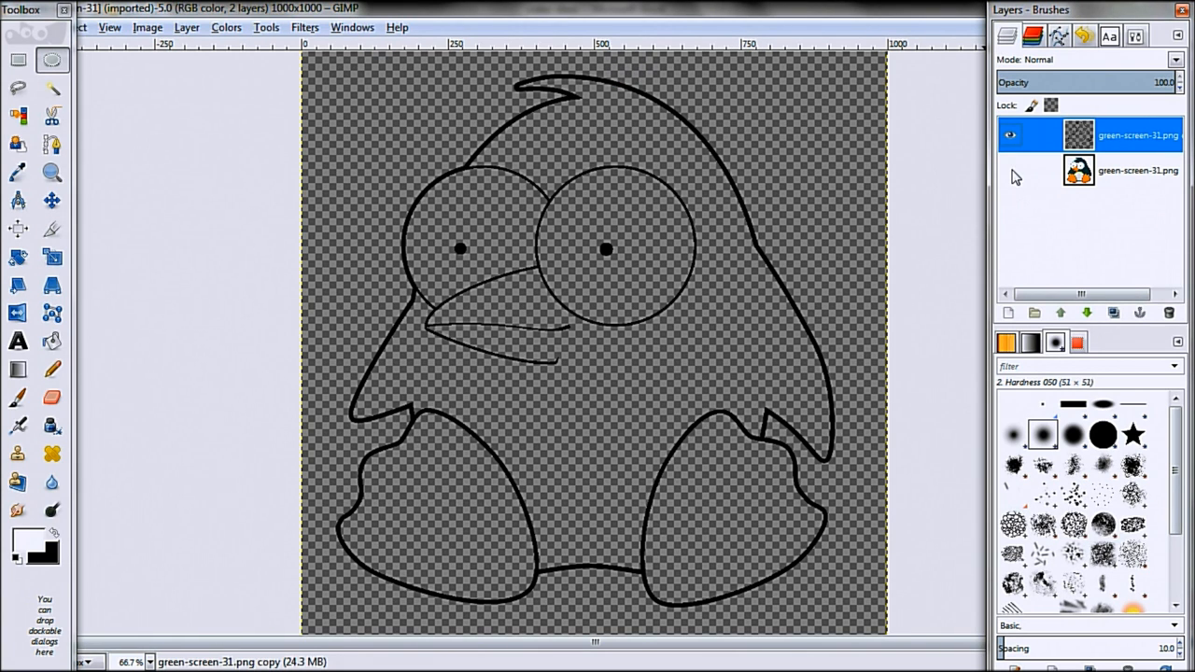
left_click(1011, 172)
left_click(1011, 134)
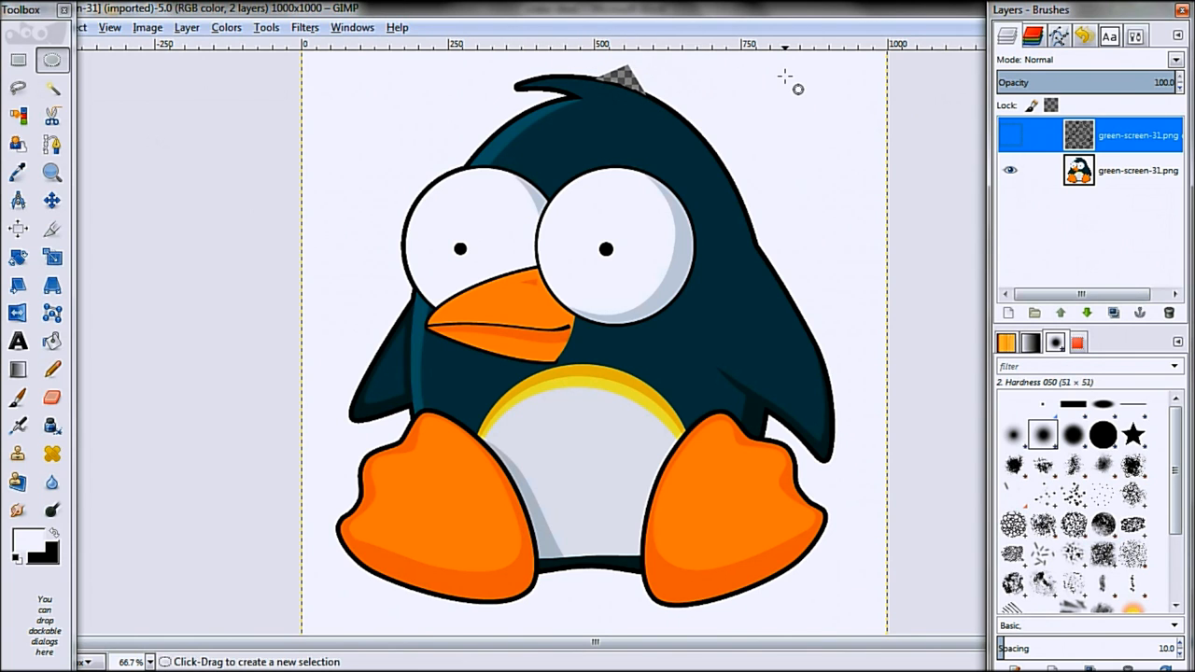
left_click(1010, 169)
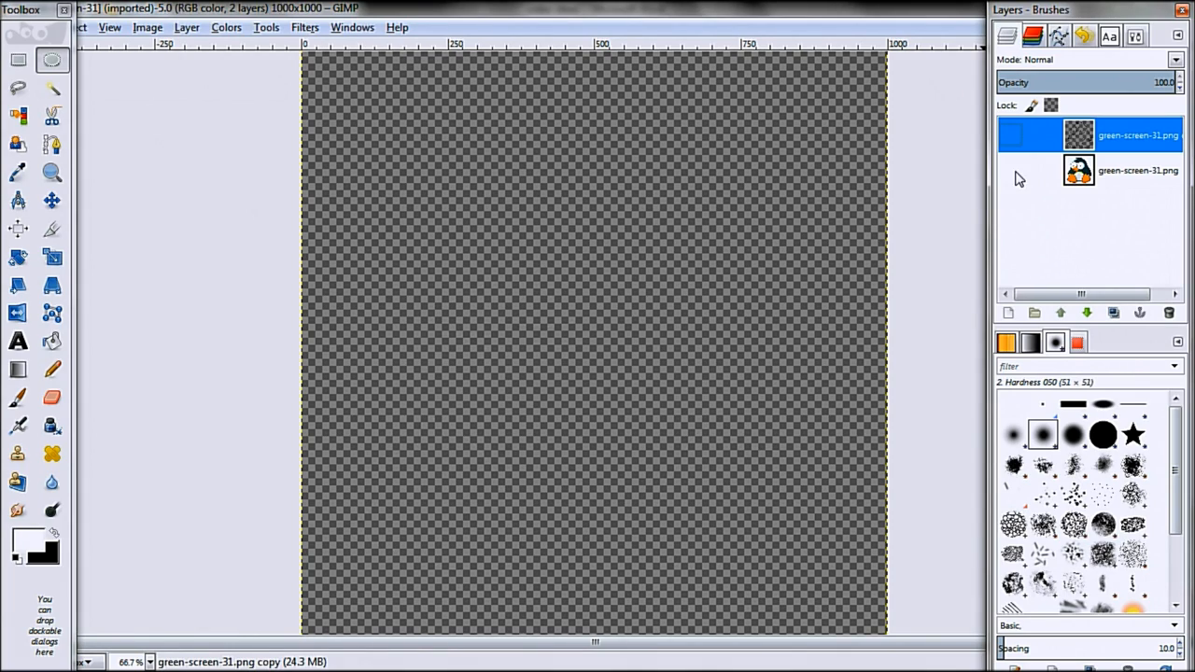
left_click(1010, 169)
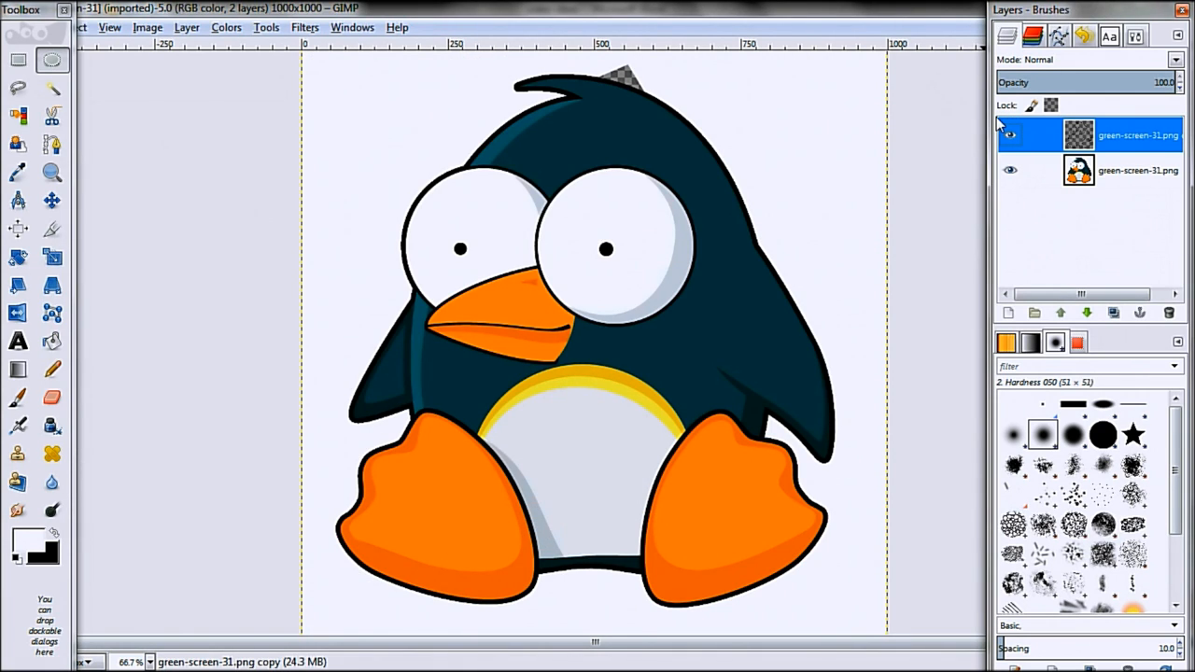